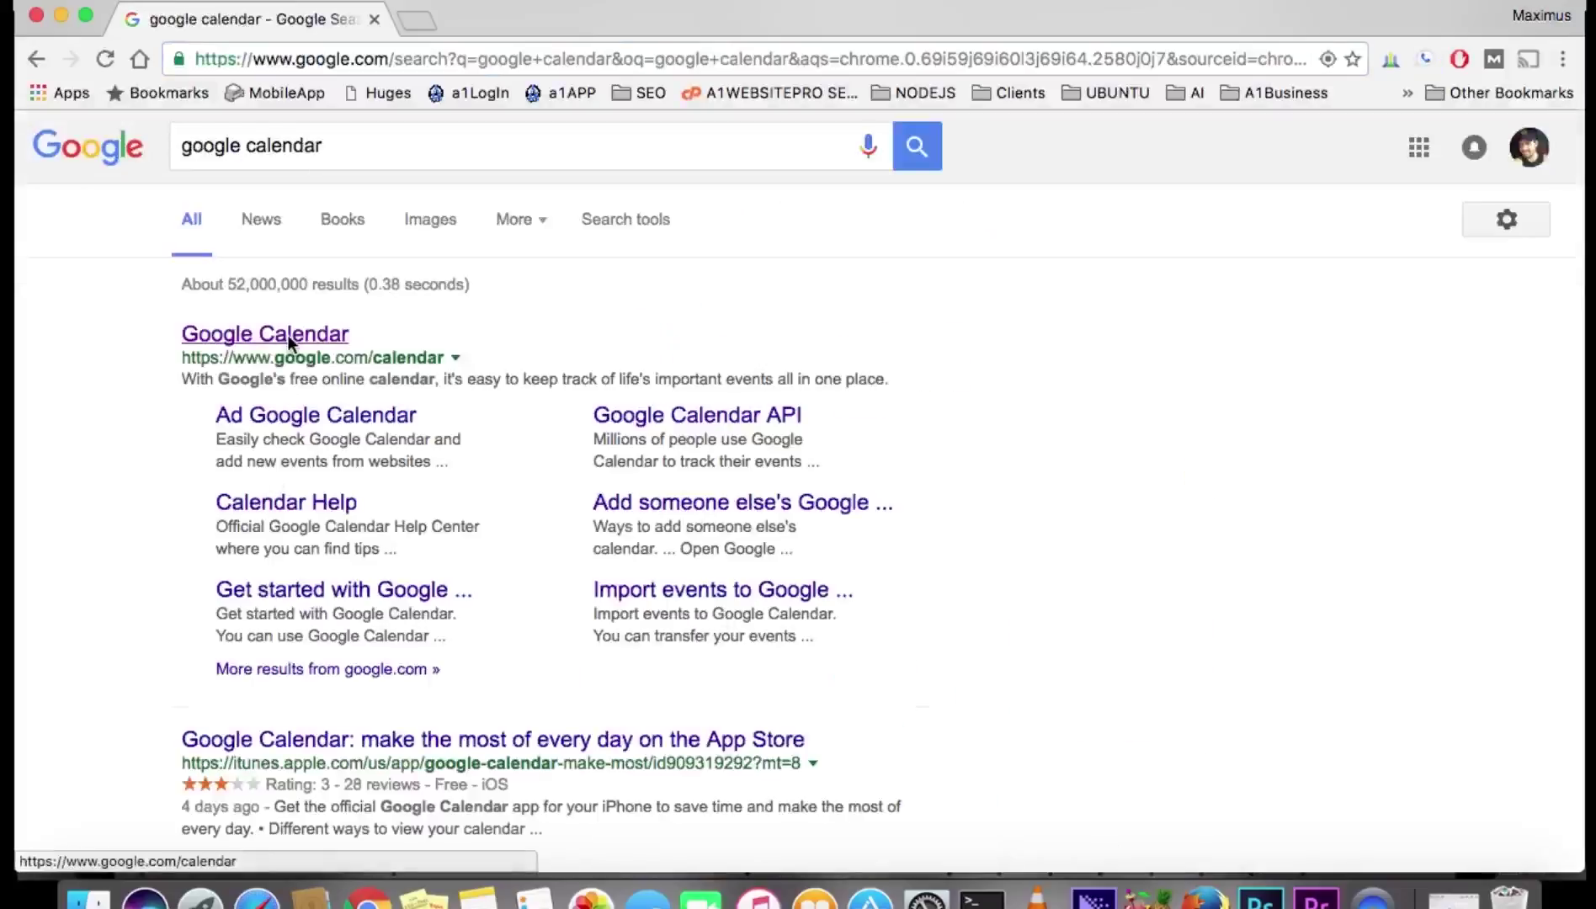
Step: Follow the Google Calendar link from the 'google calendar' search results
left_click(288, 335)
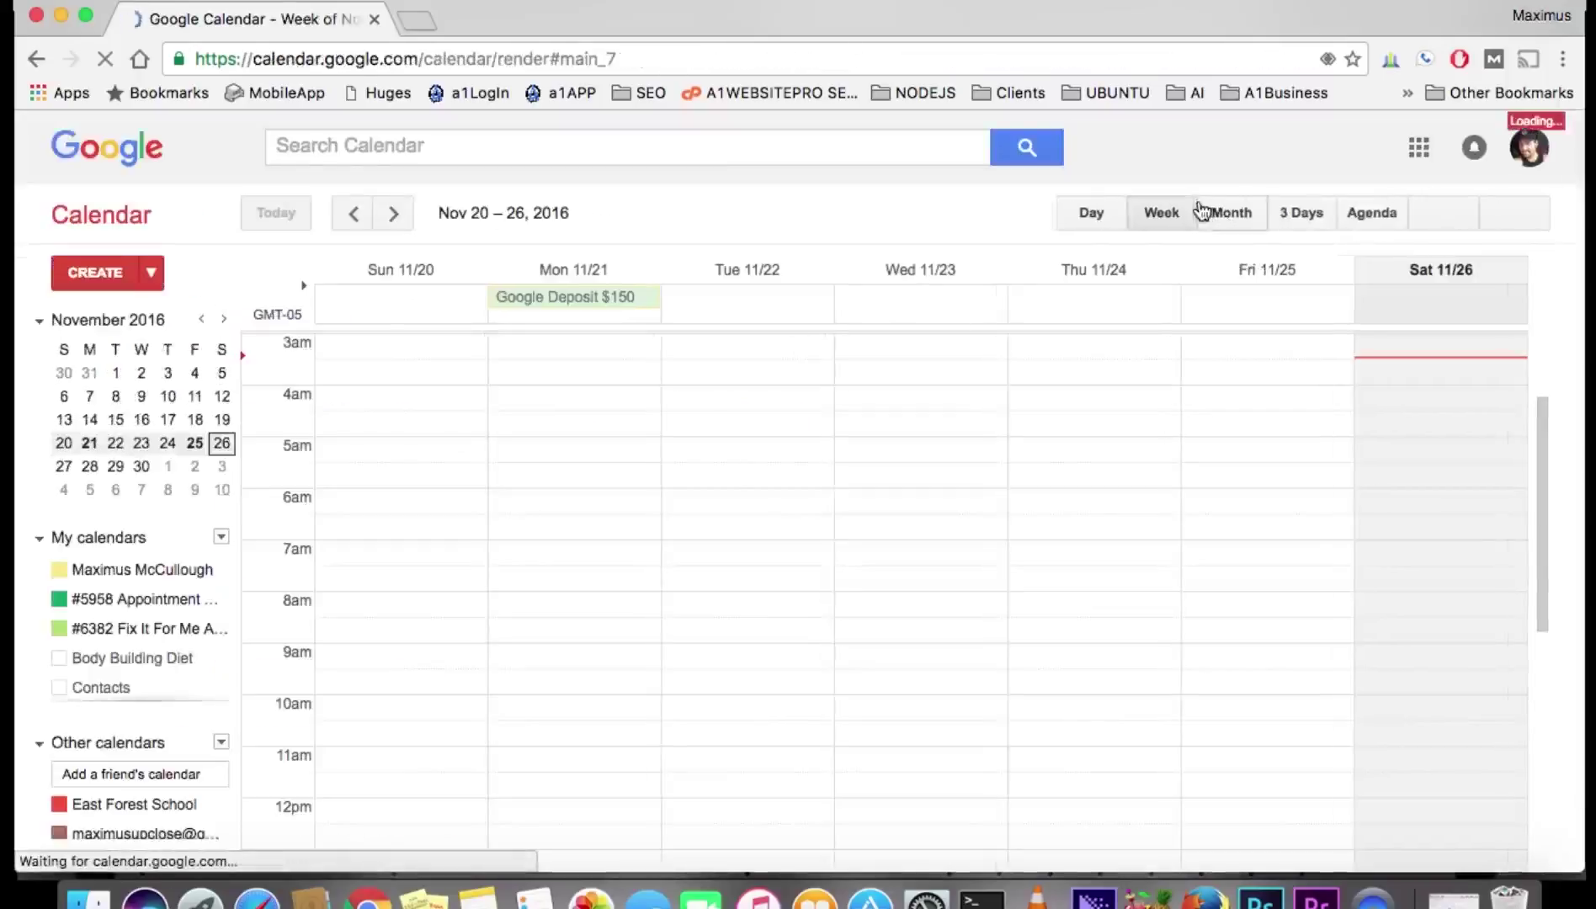
Step: Switch to the second signed-in account's calendar and turn on the Tasks calendar
left_click(1531, 156)
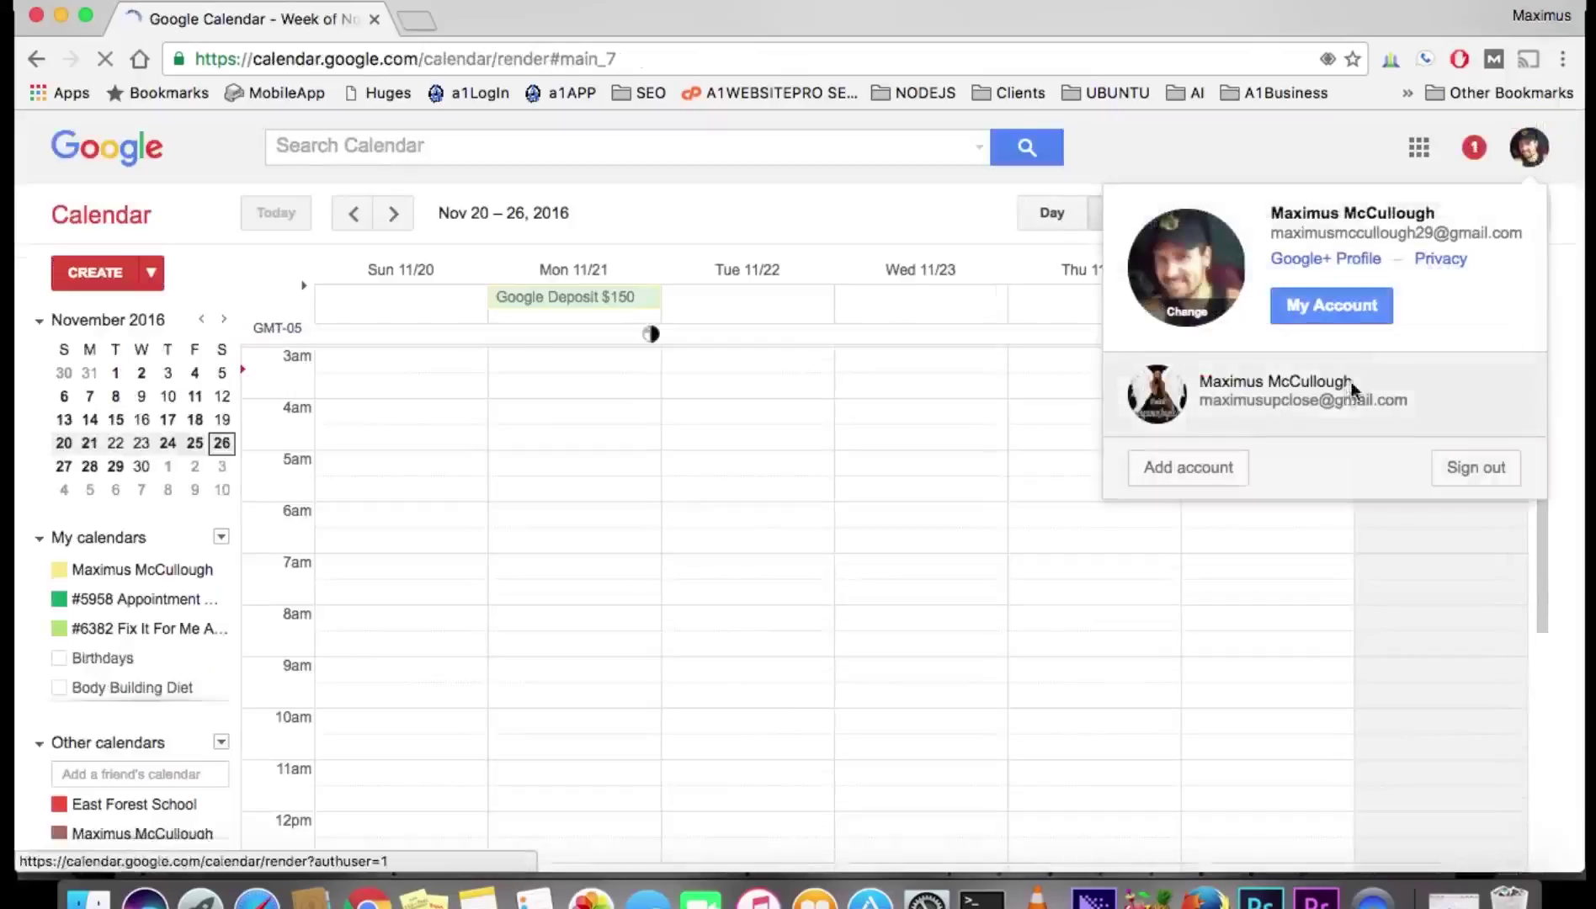
left_click(1330, 399)
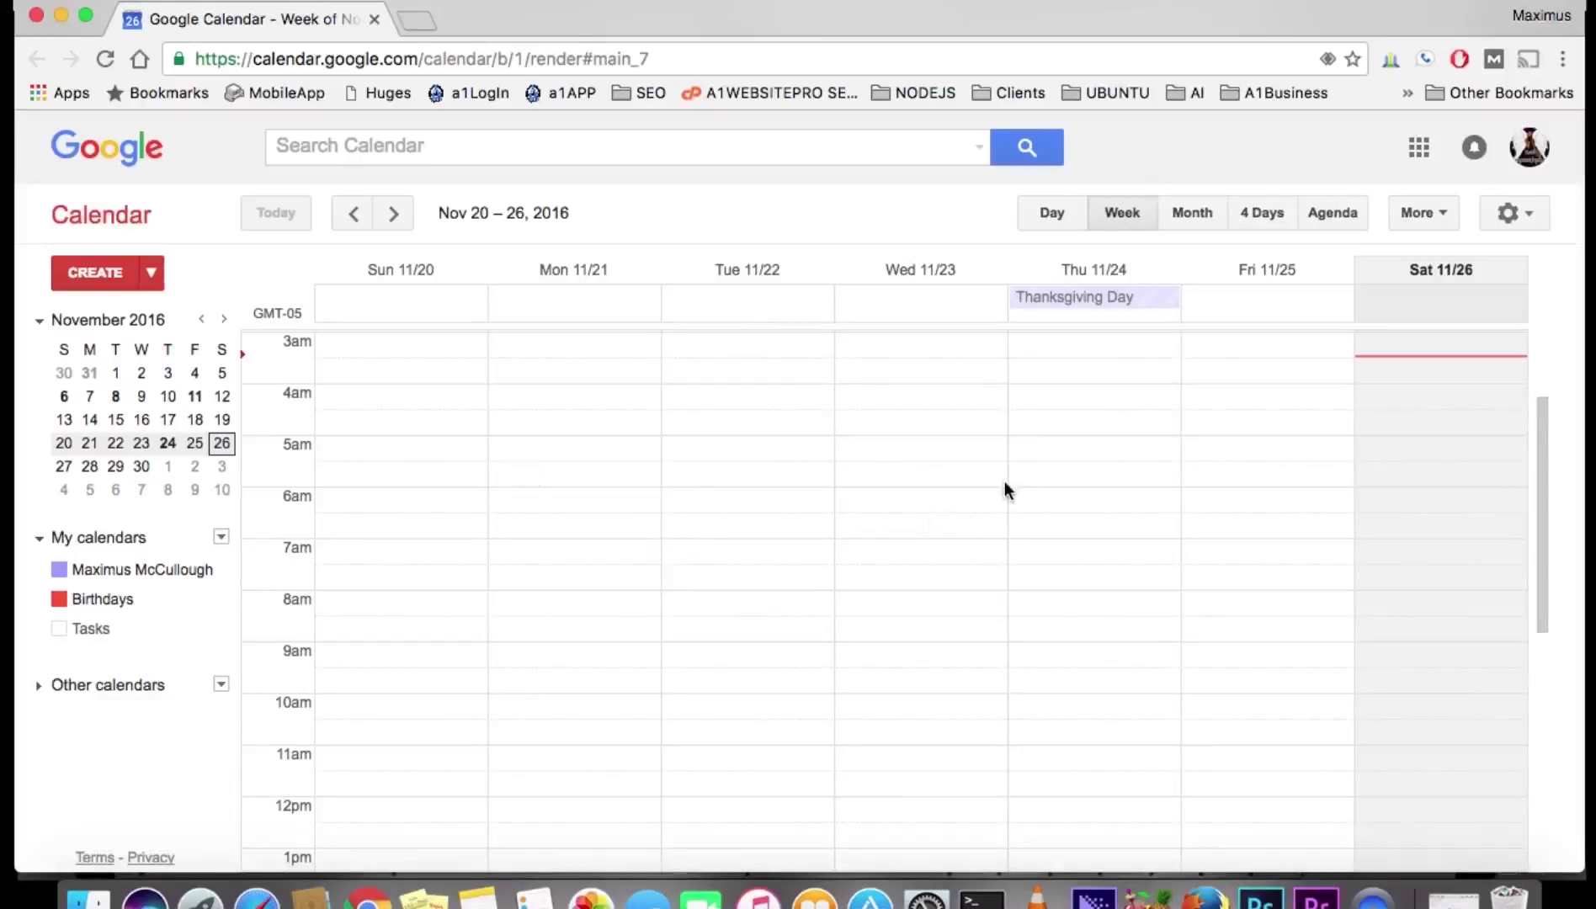
left_click(62, 629)
Step: Hide Tasks again, expand and collapse Other calendars, and bring up the settings gear menu
left_click(59, 629)
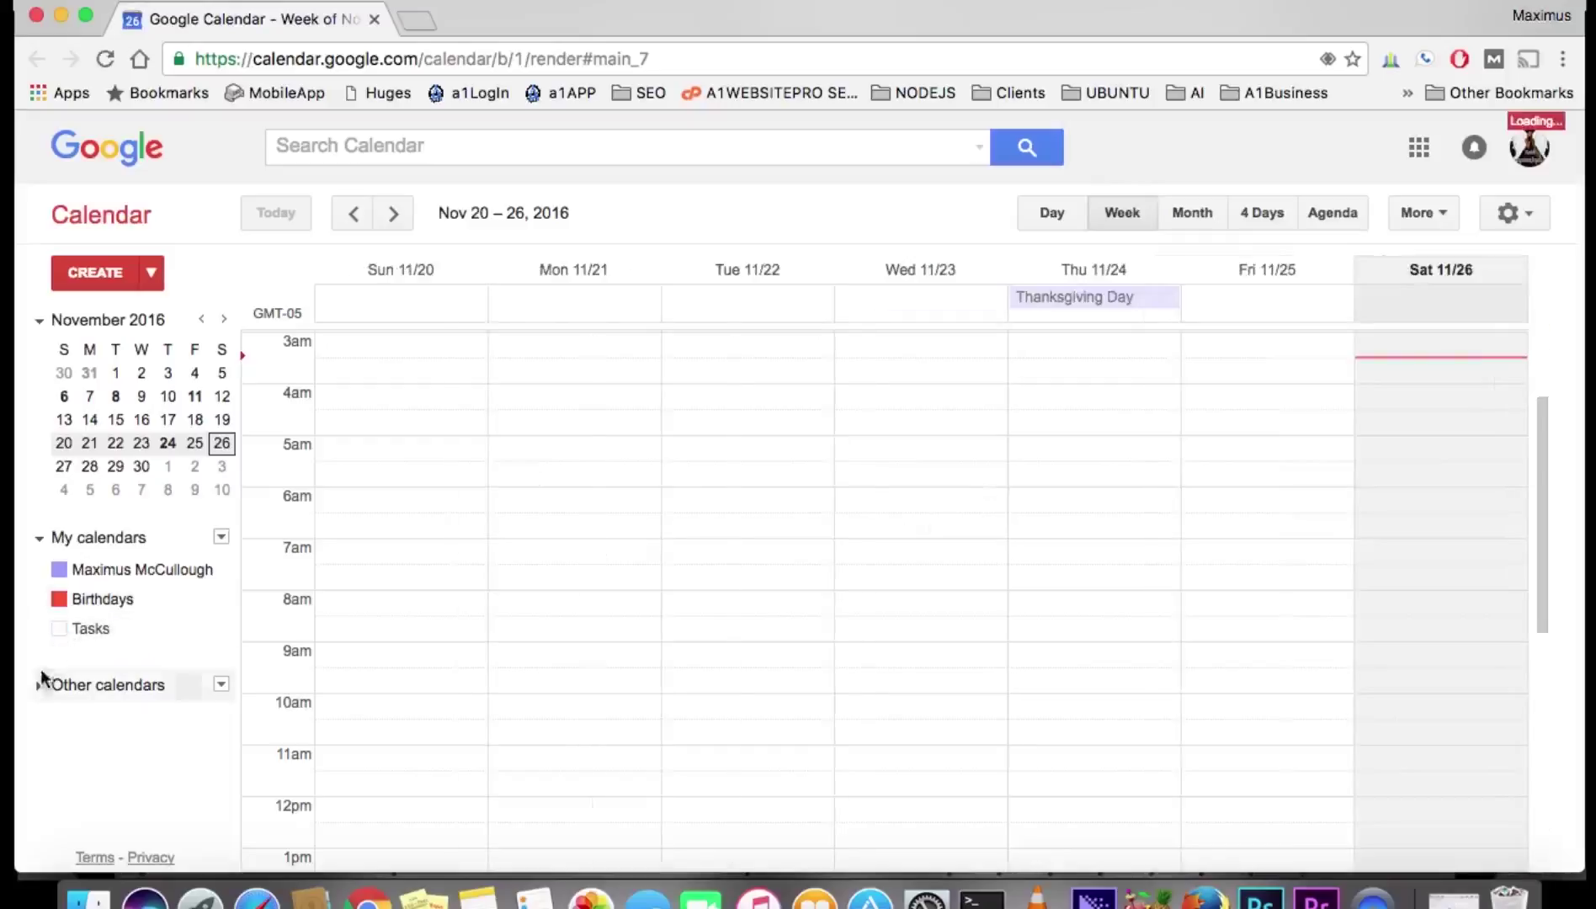
left_click(38, 686)
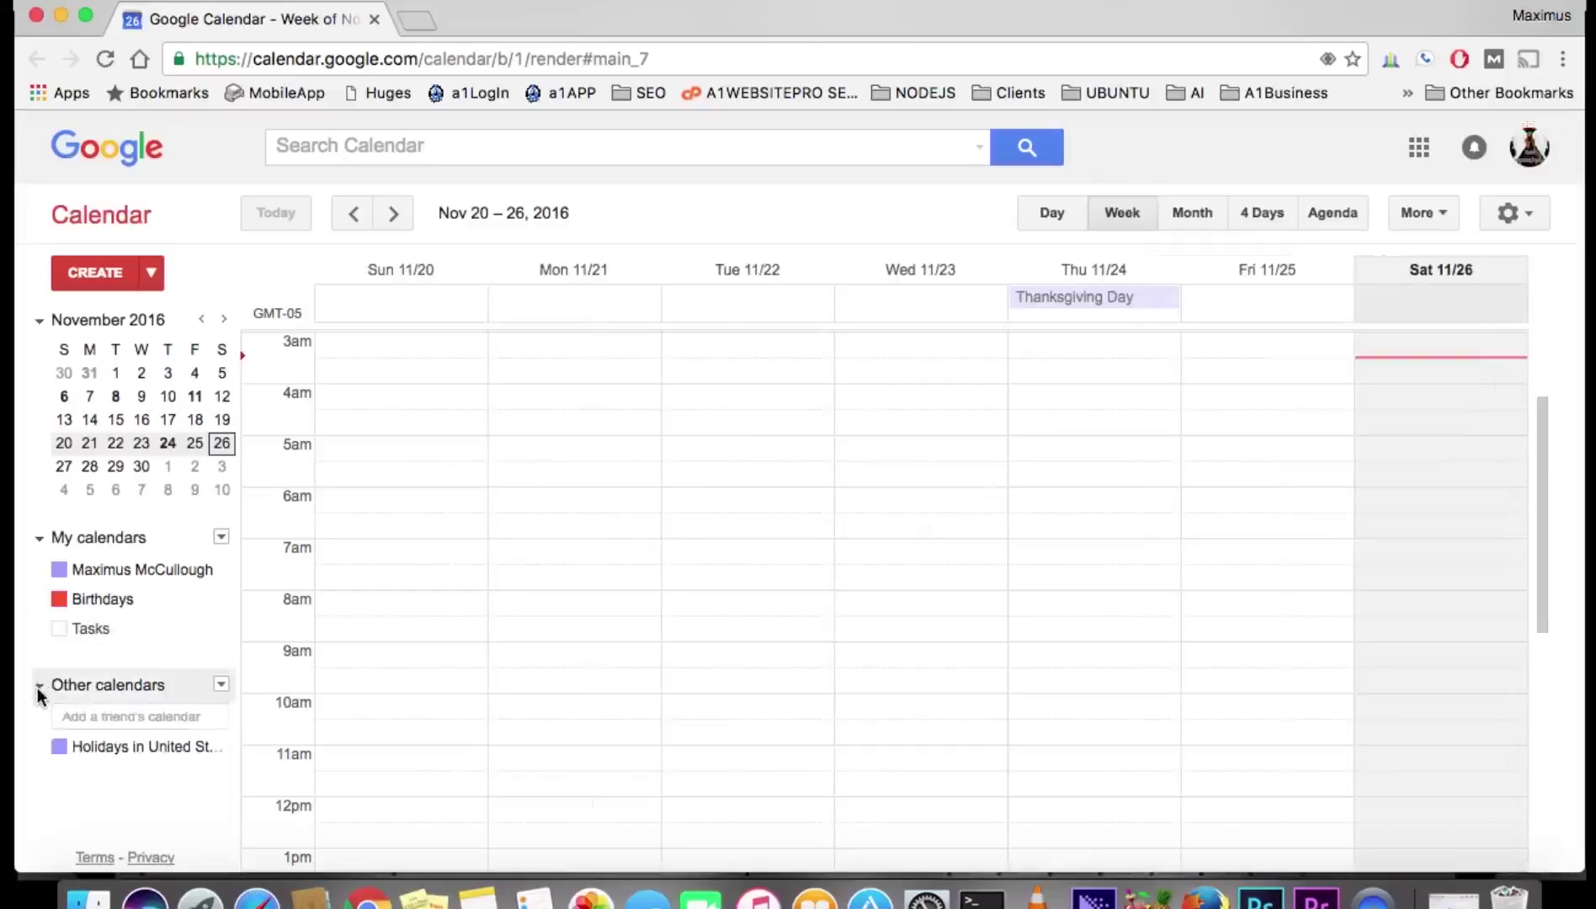
left_click(37, 687)
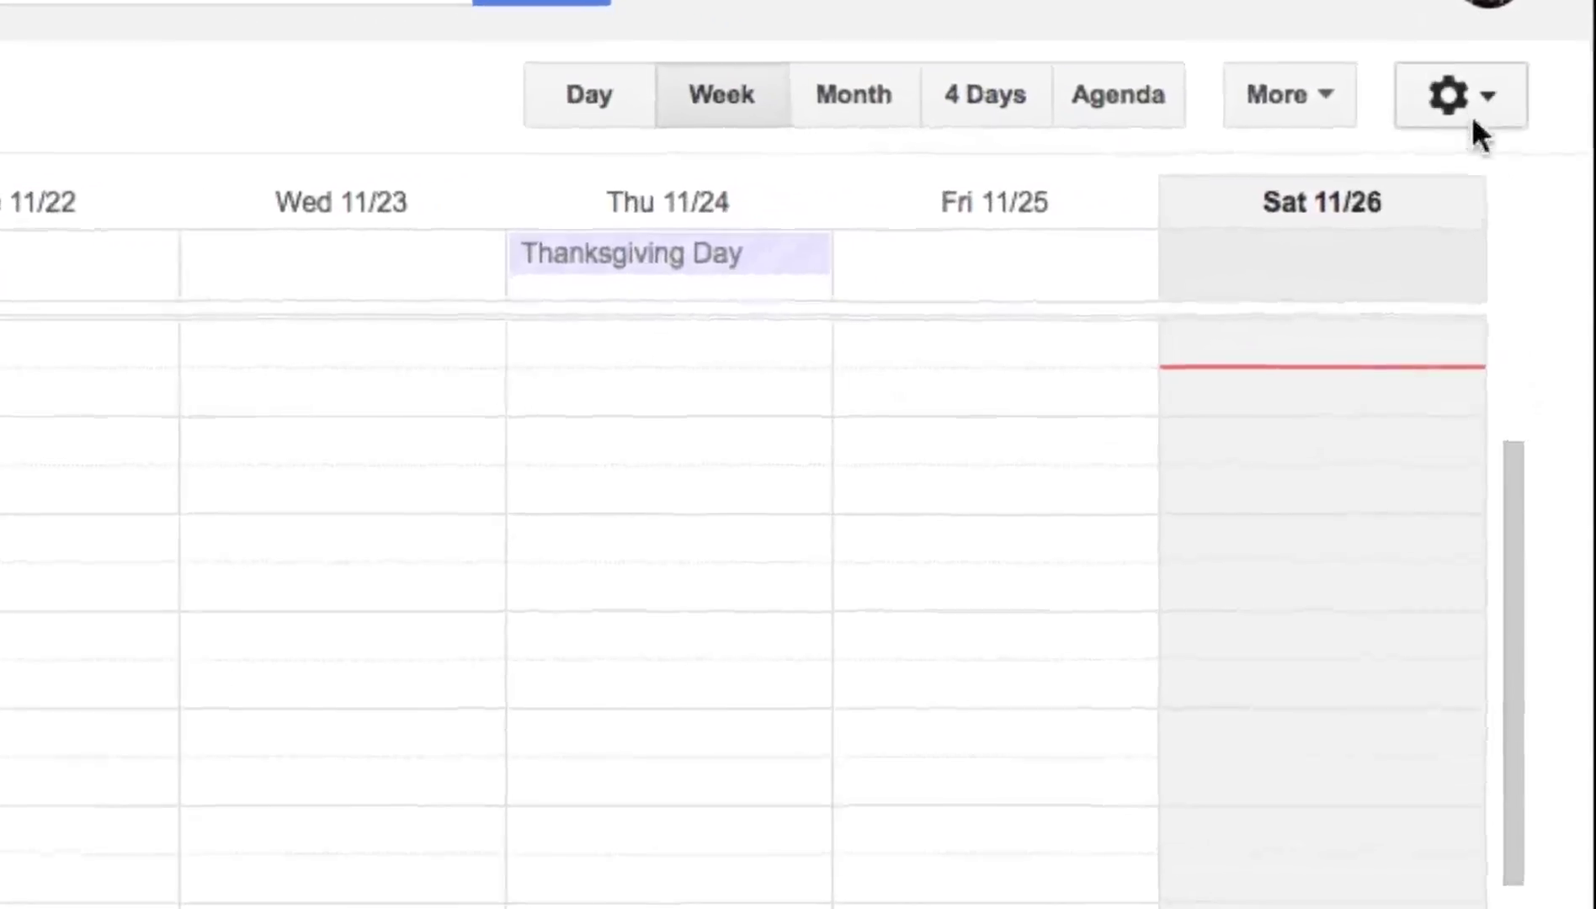
left_click(1463, 88)
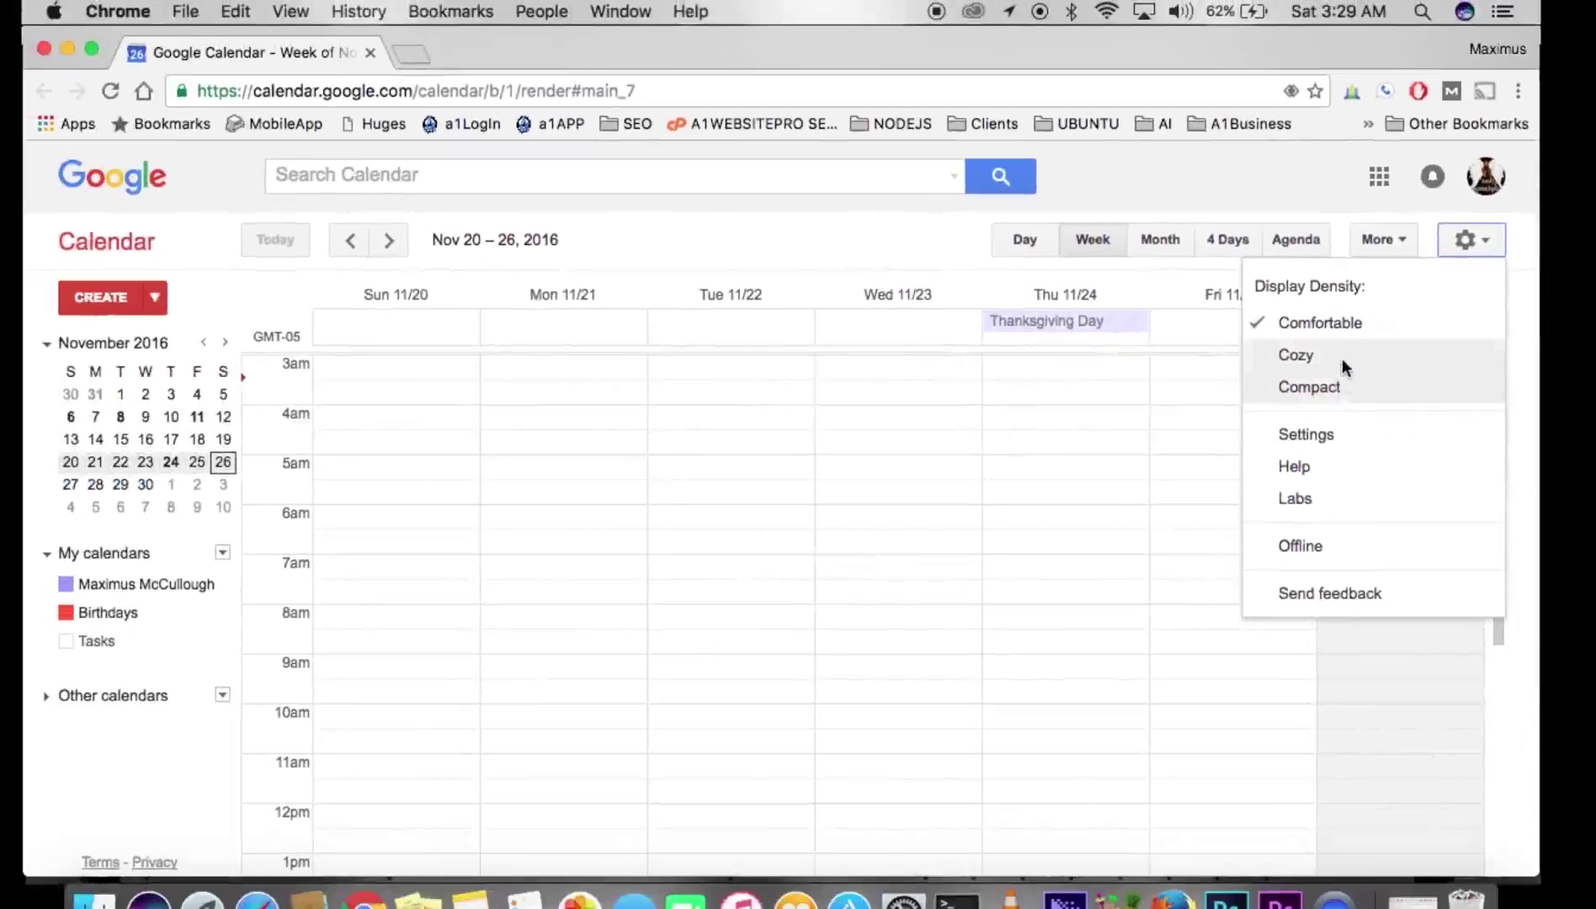
Step: Try Compact display density, glance at the More options, then restore Comfortable density
left_click(1337, 383)
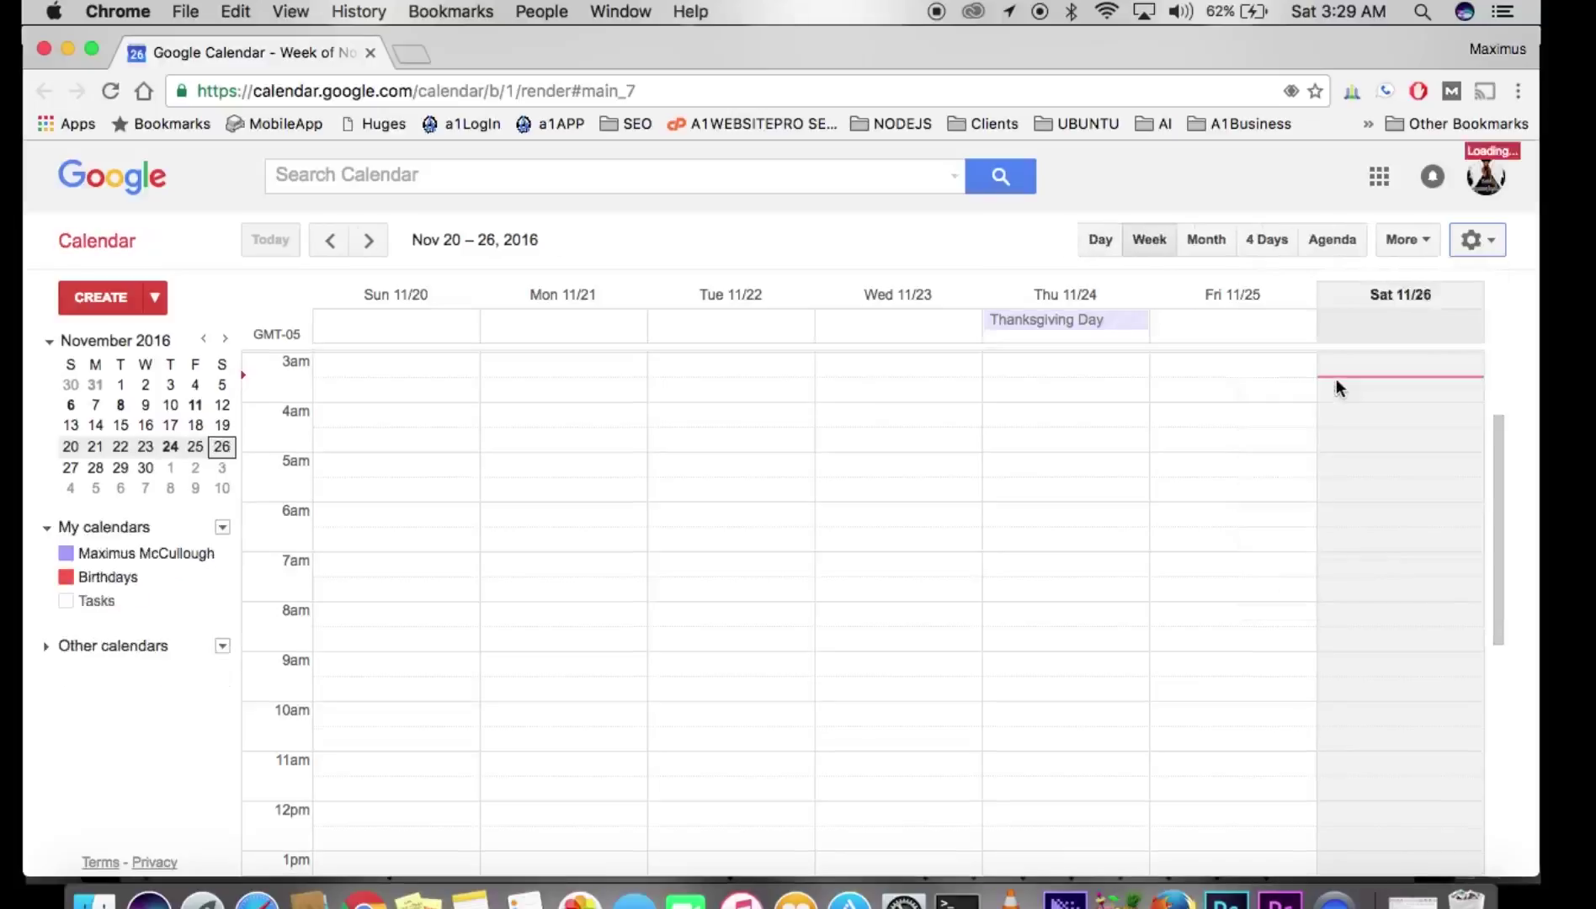
left_click(1421, 238)
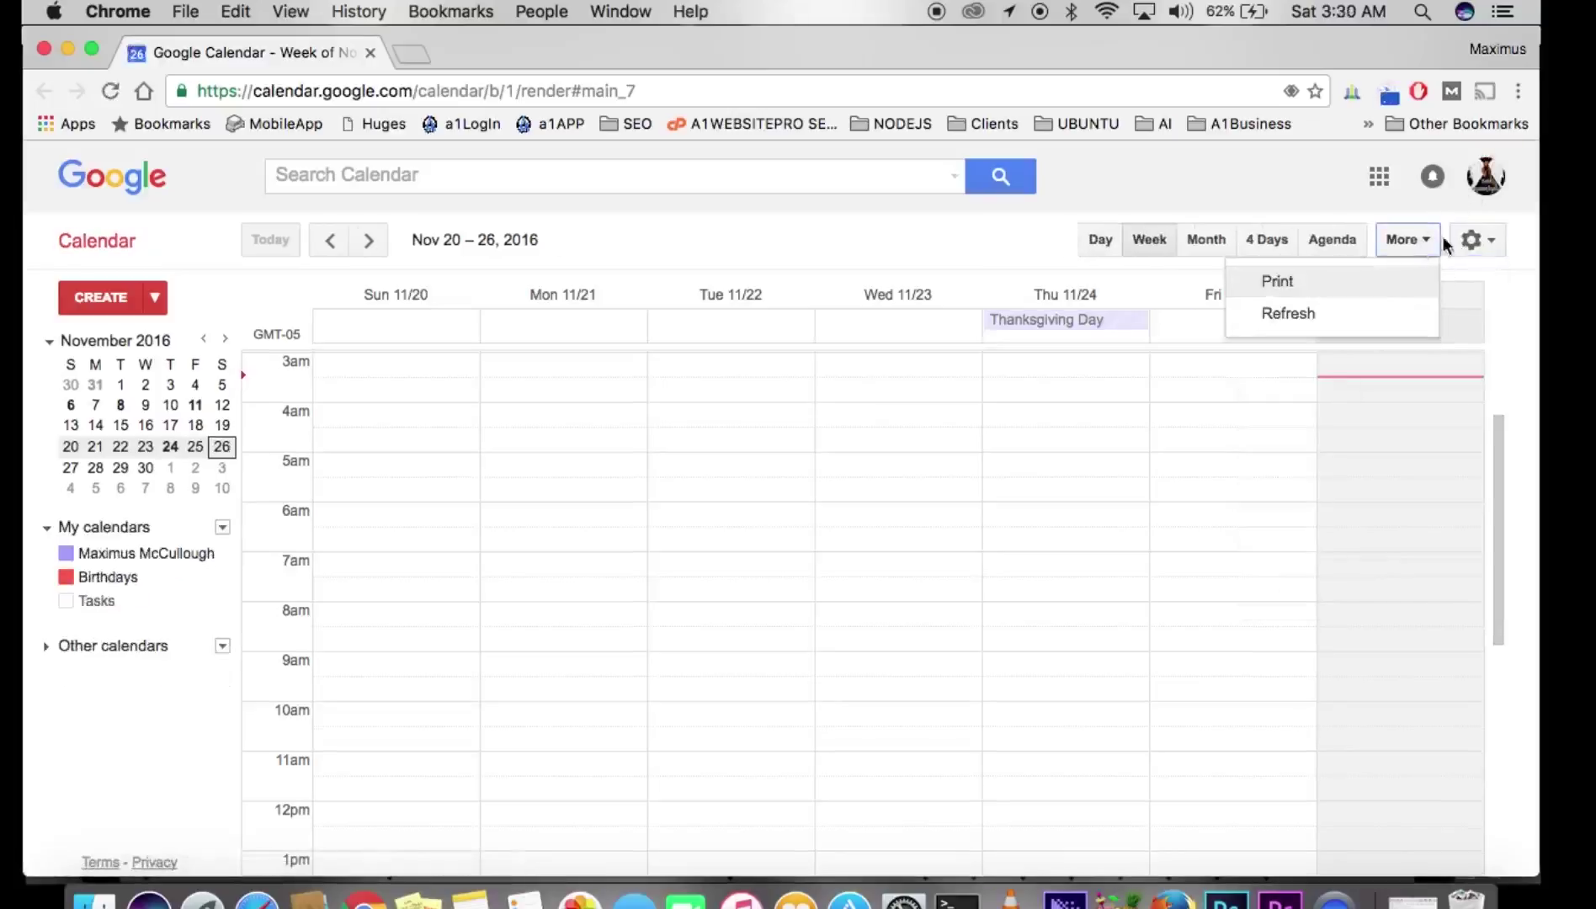
left_click(1471, 240)
left_click(1339, 323)
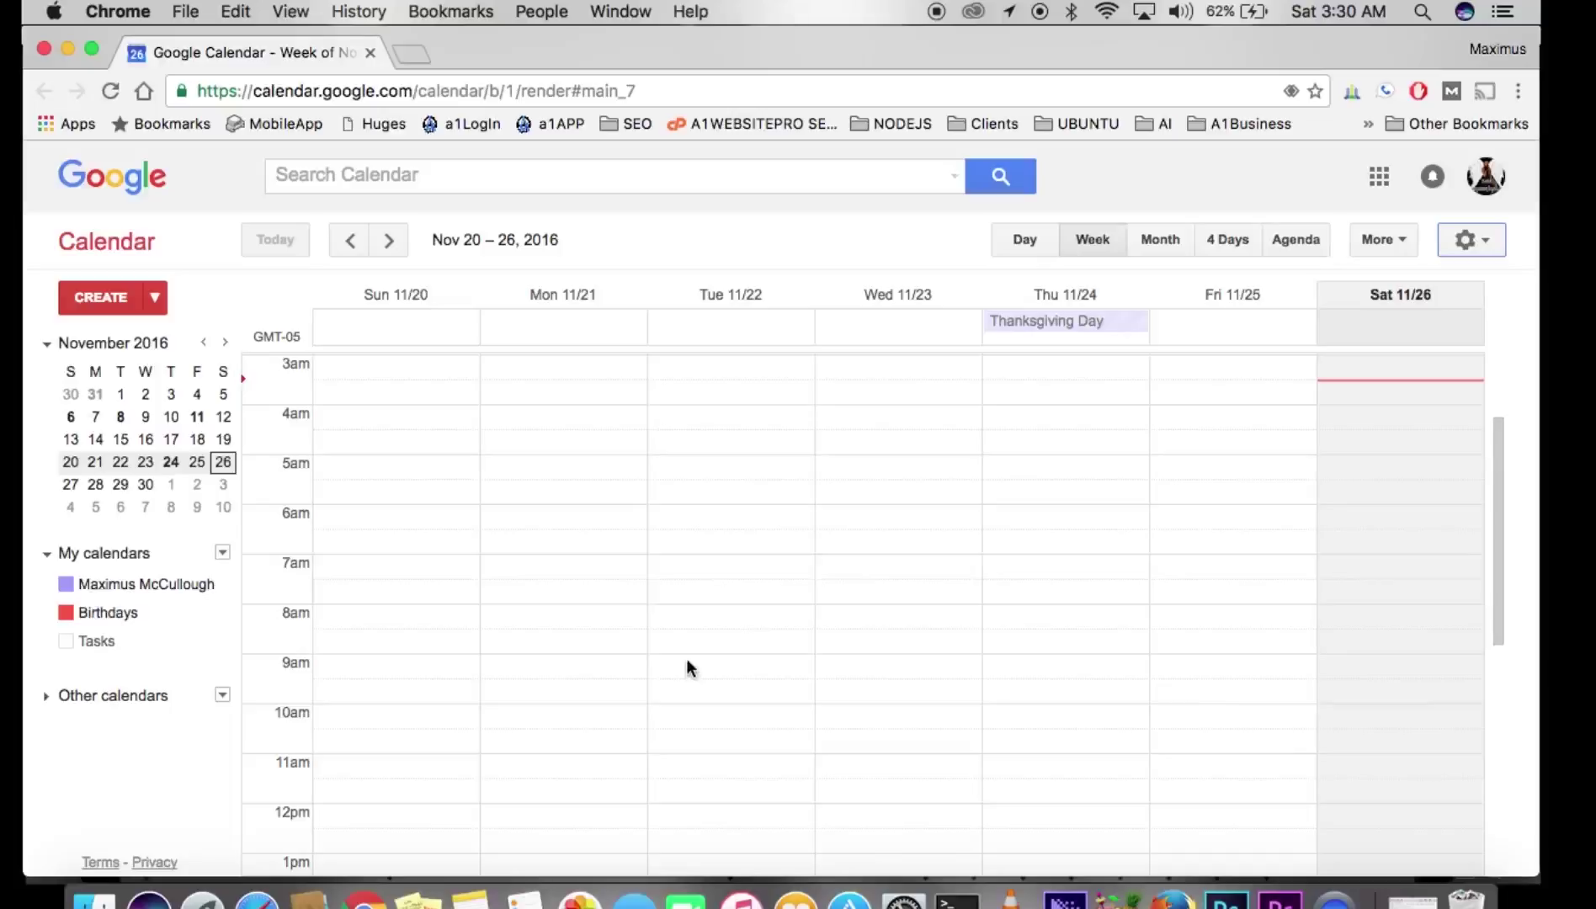
left_click(1486, 246)
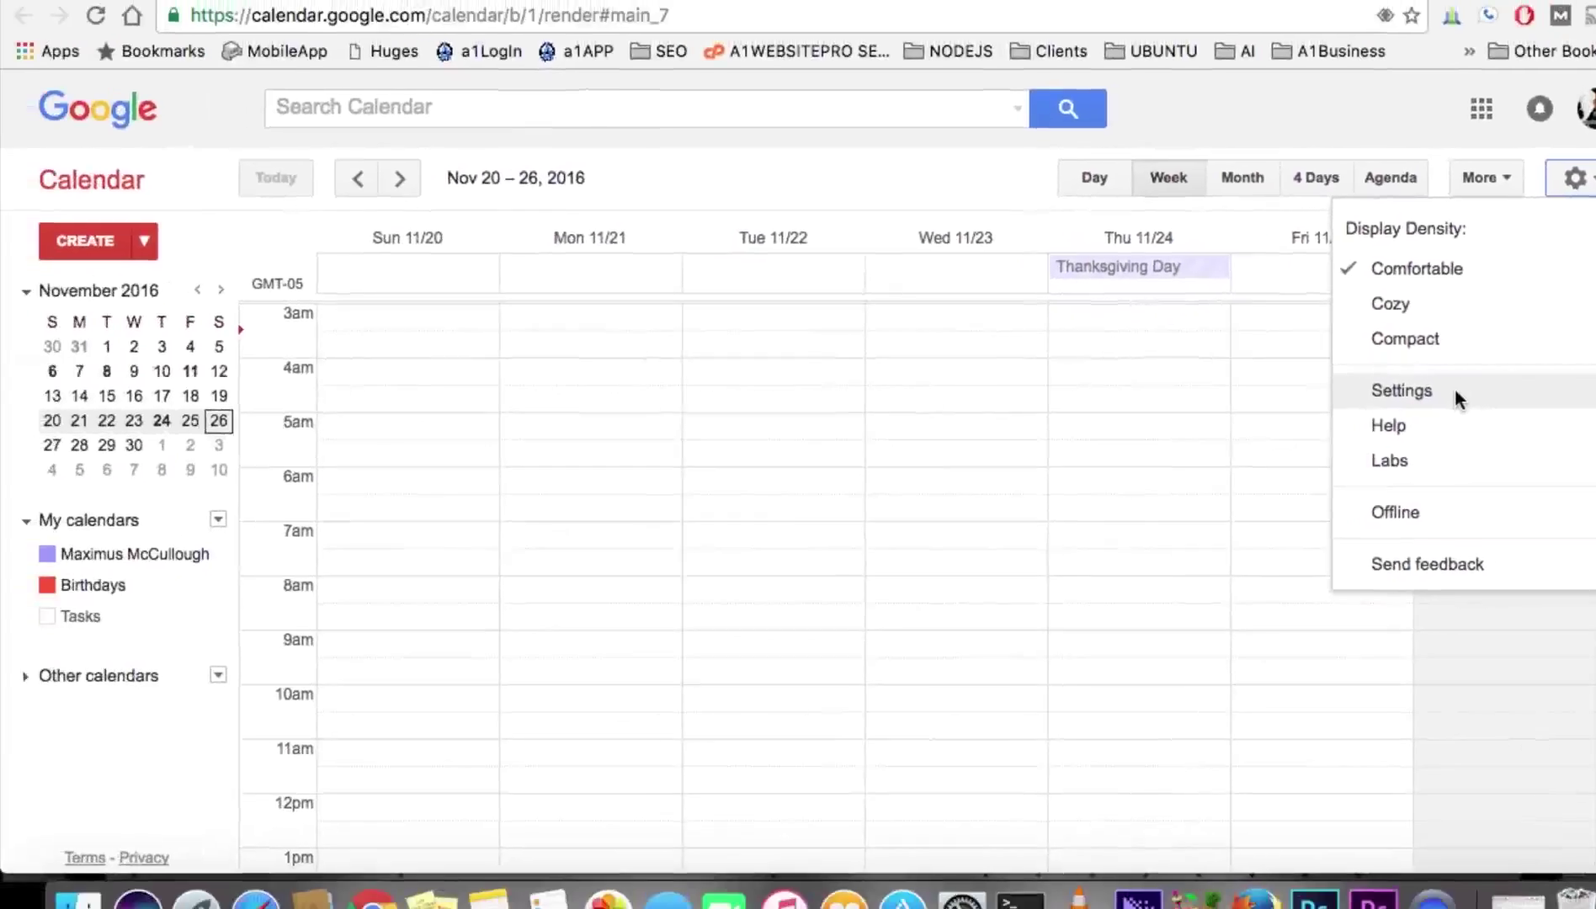
Step: On the General settings page, keep Country as United States and list the US time zones
left_click(1456, 393)
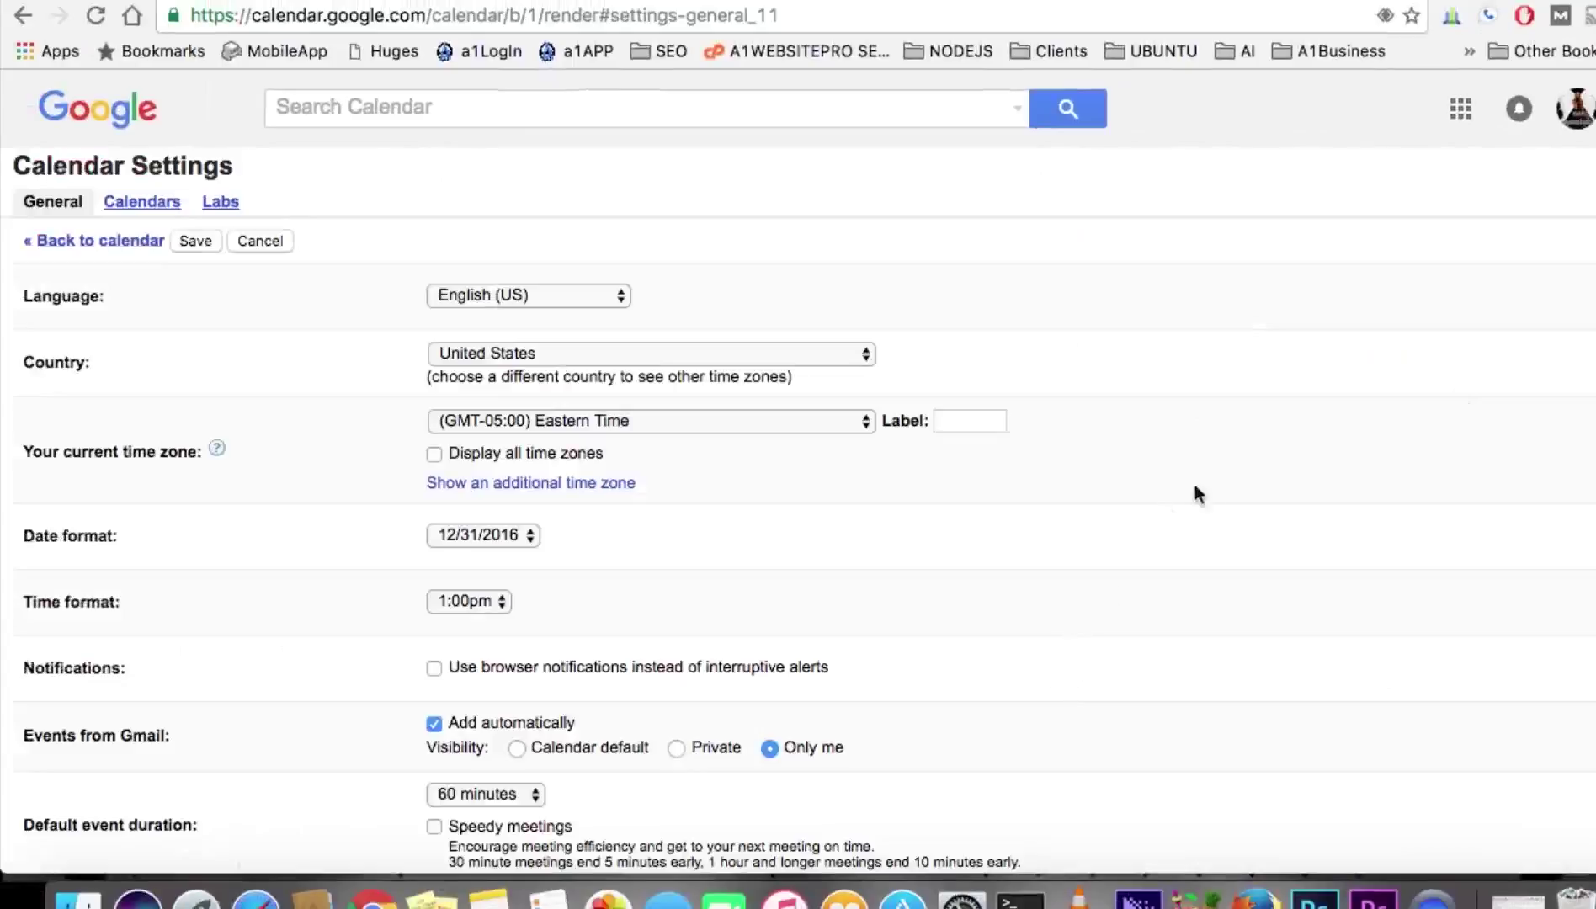
scroll(1120, 607, "down", 1)
scroll(1121, 606, "up", 1)
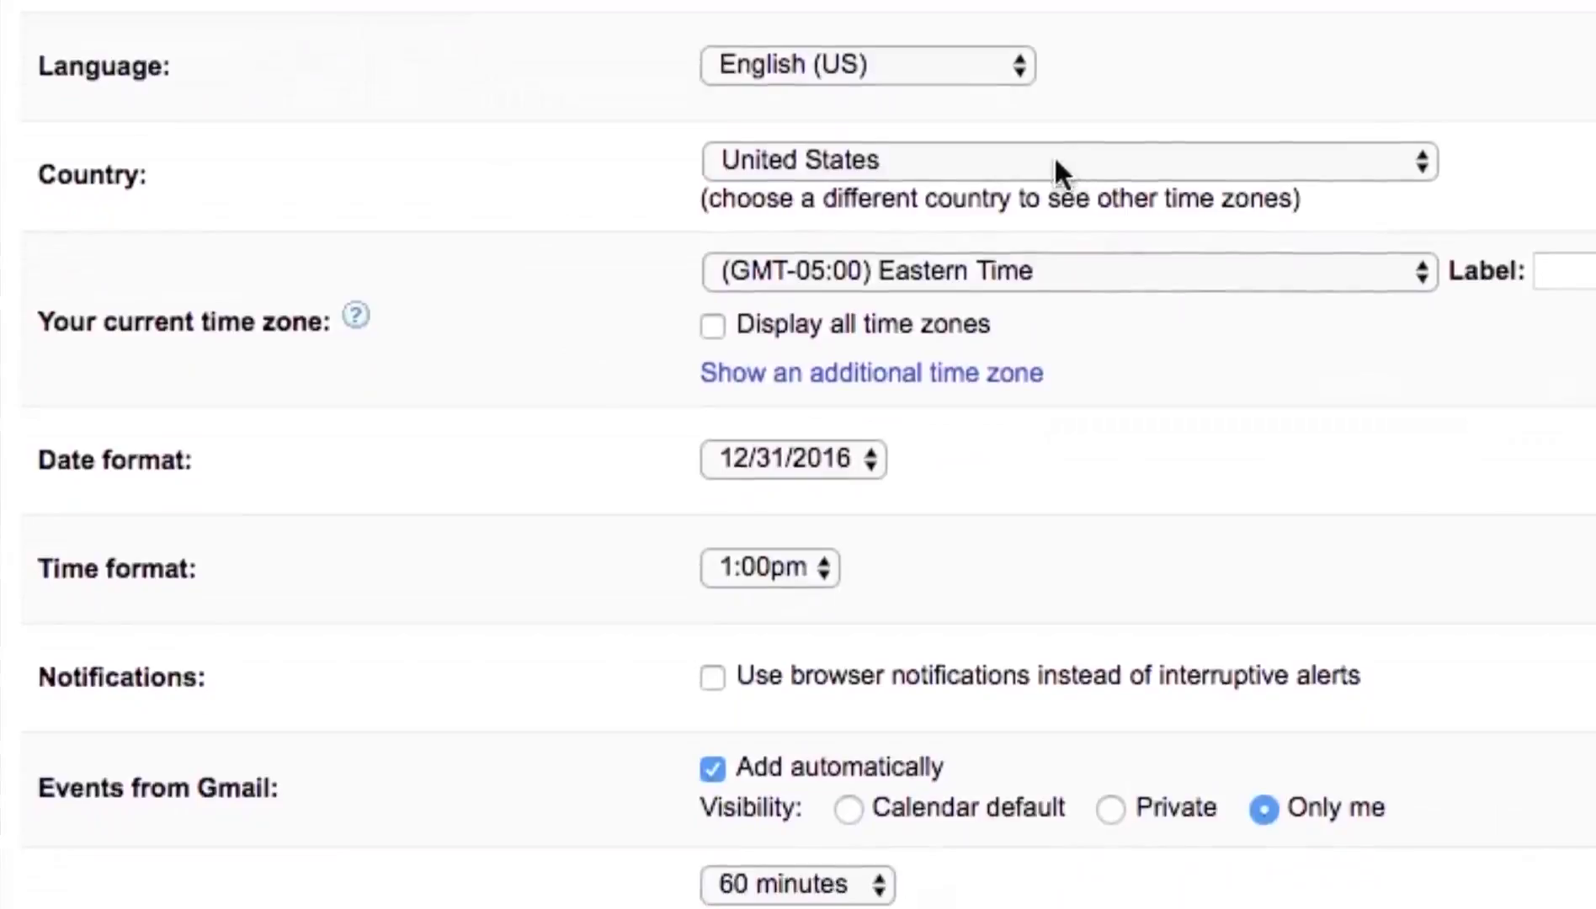
left_click(1052, 160)
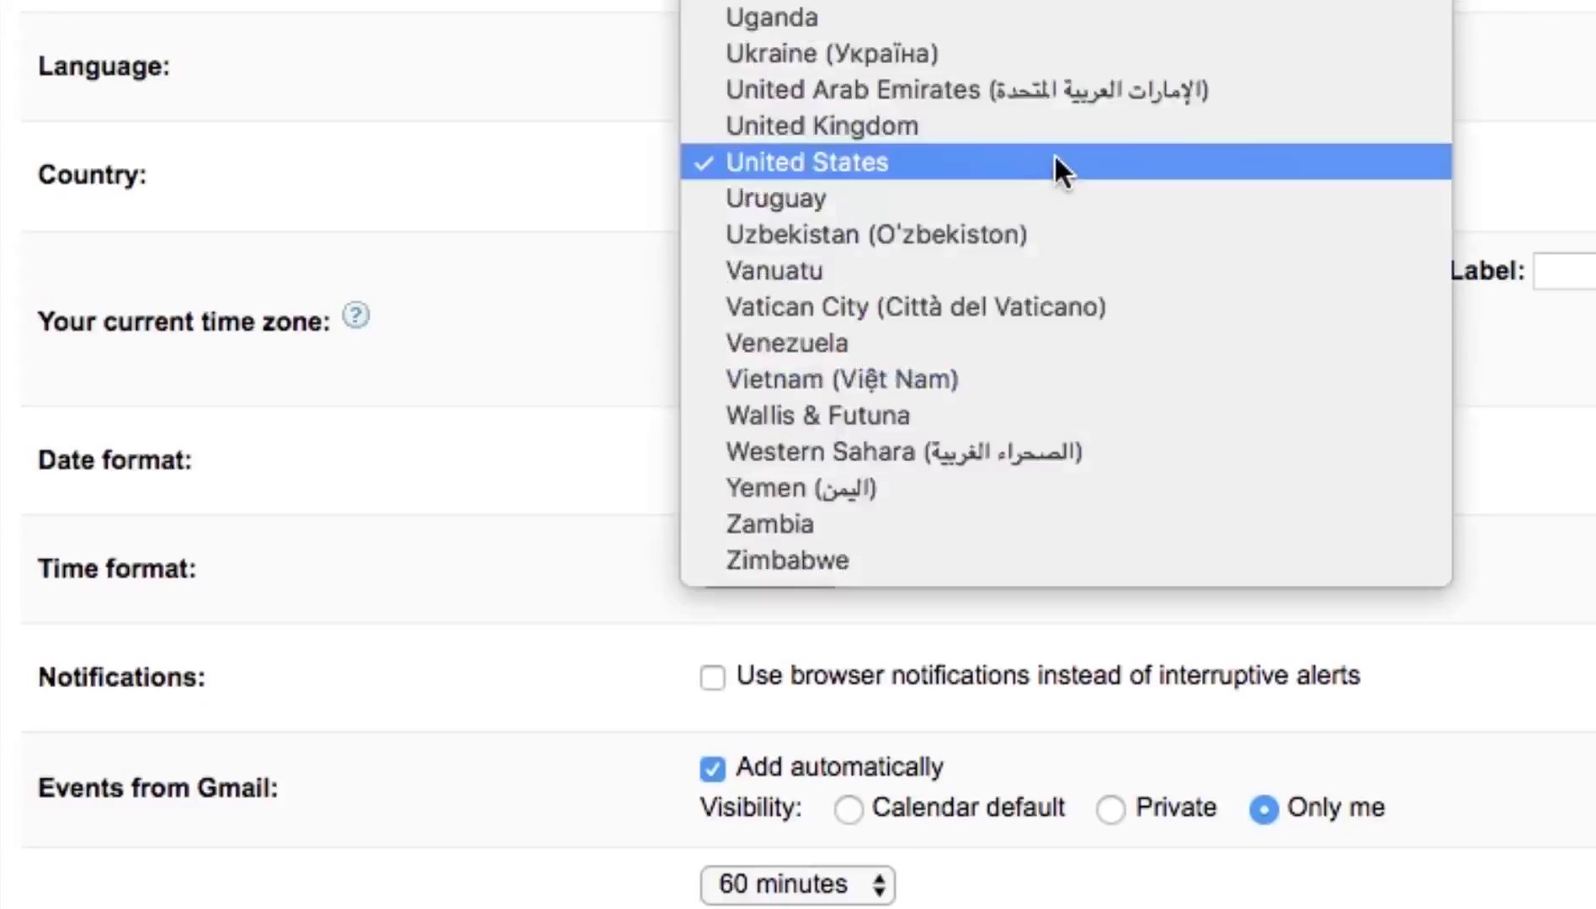
left_click(1054, 157)
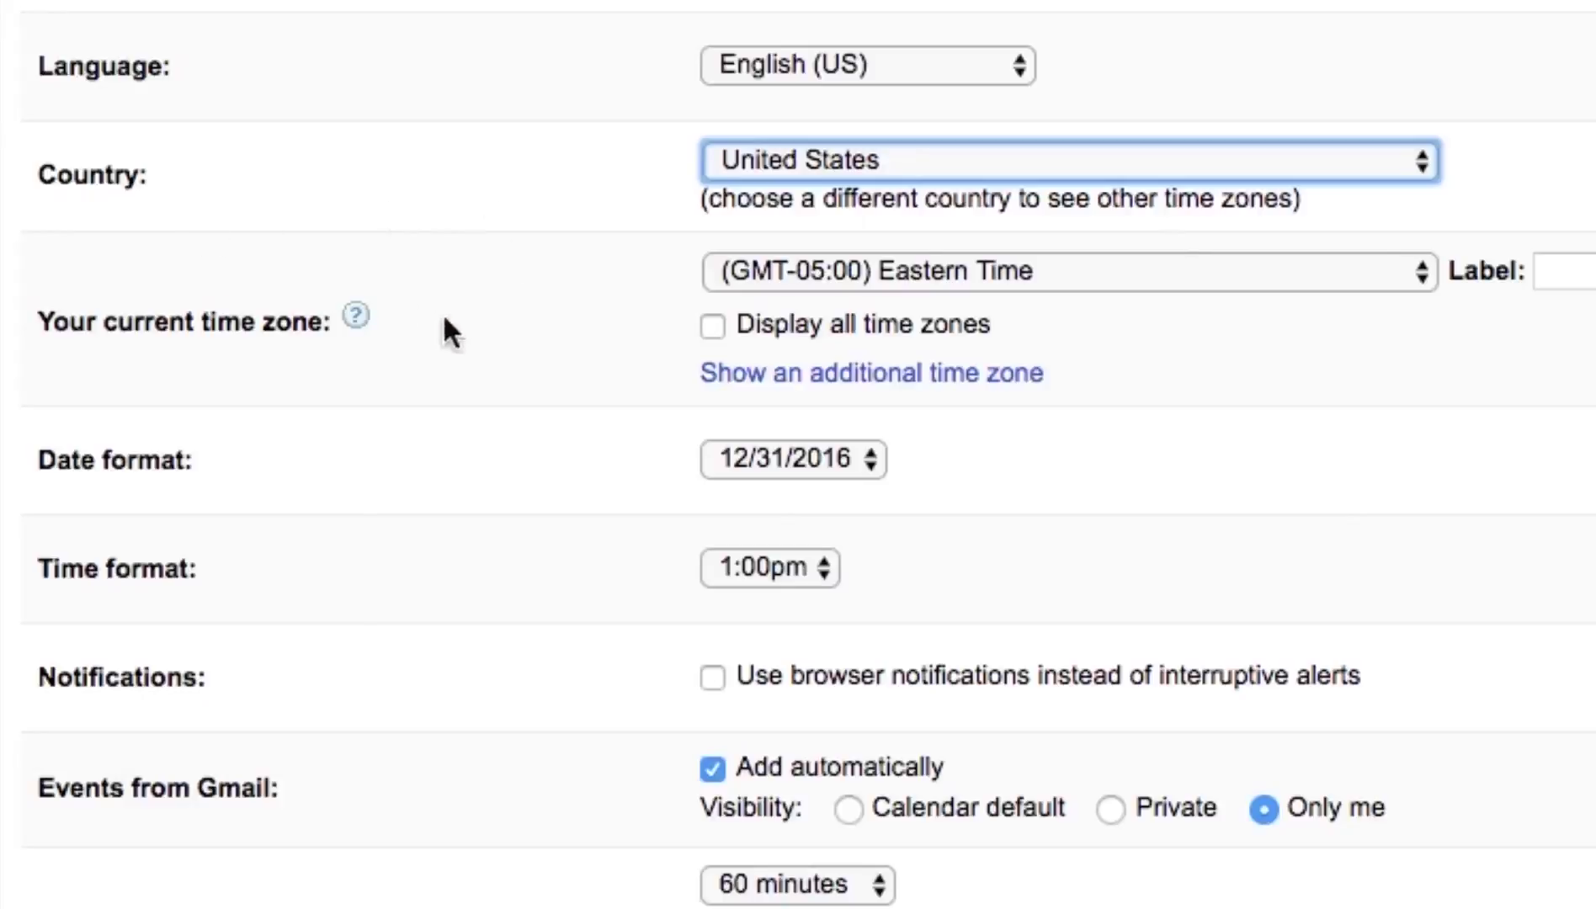
left_click(1107, 278)
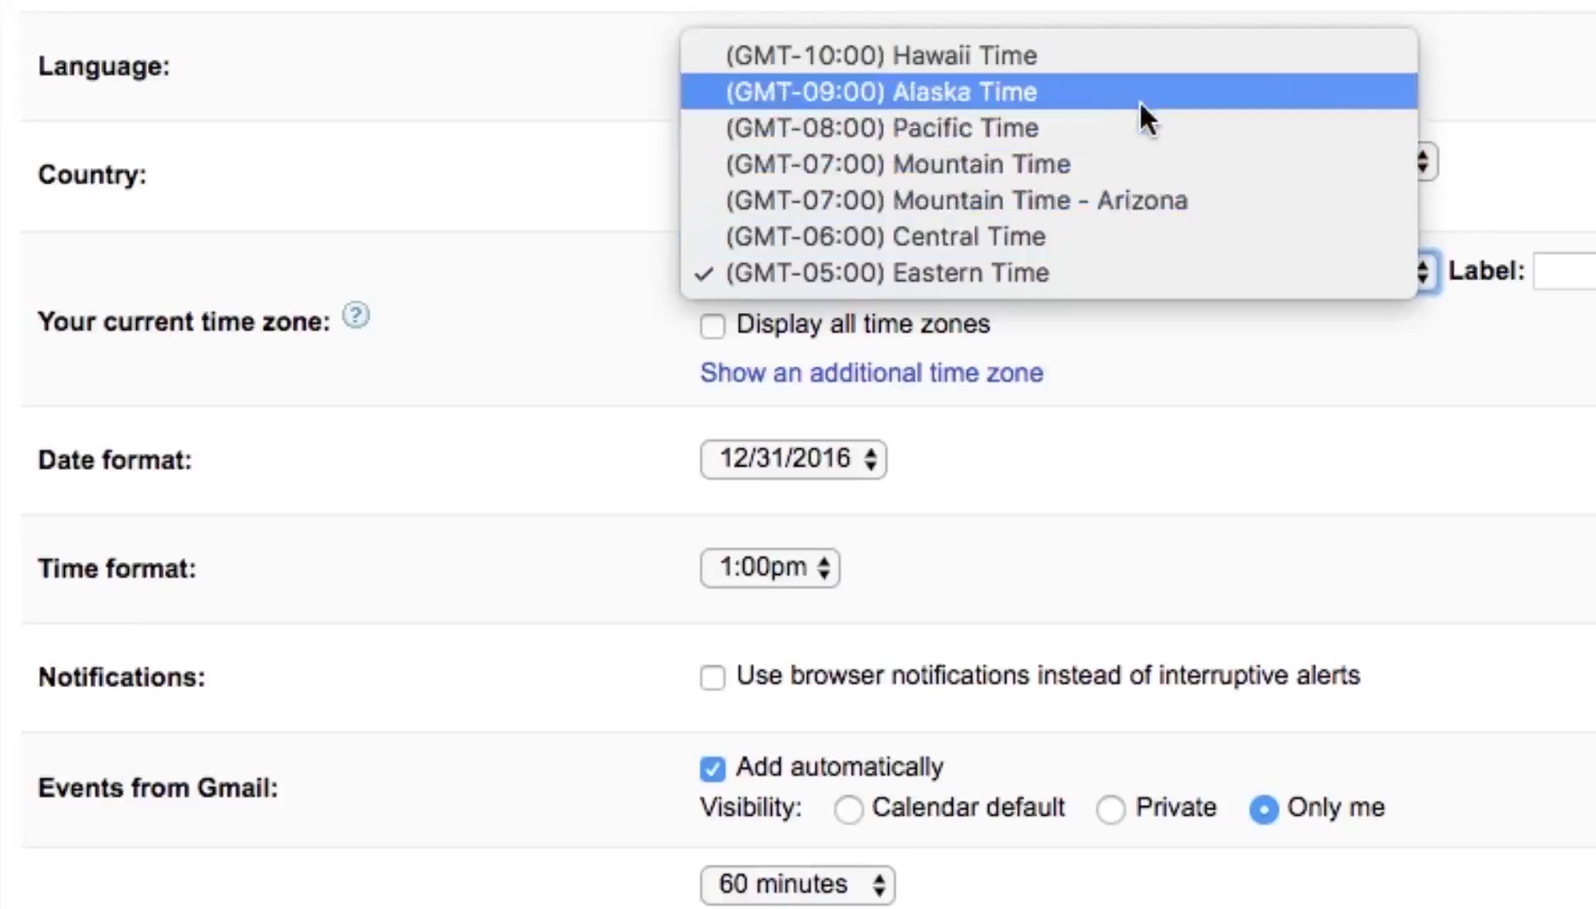
left_click(1290, 290)
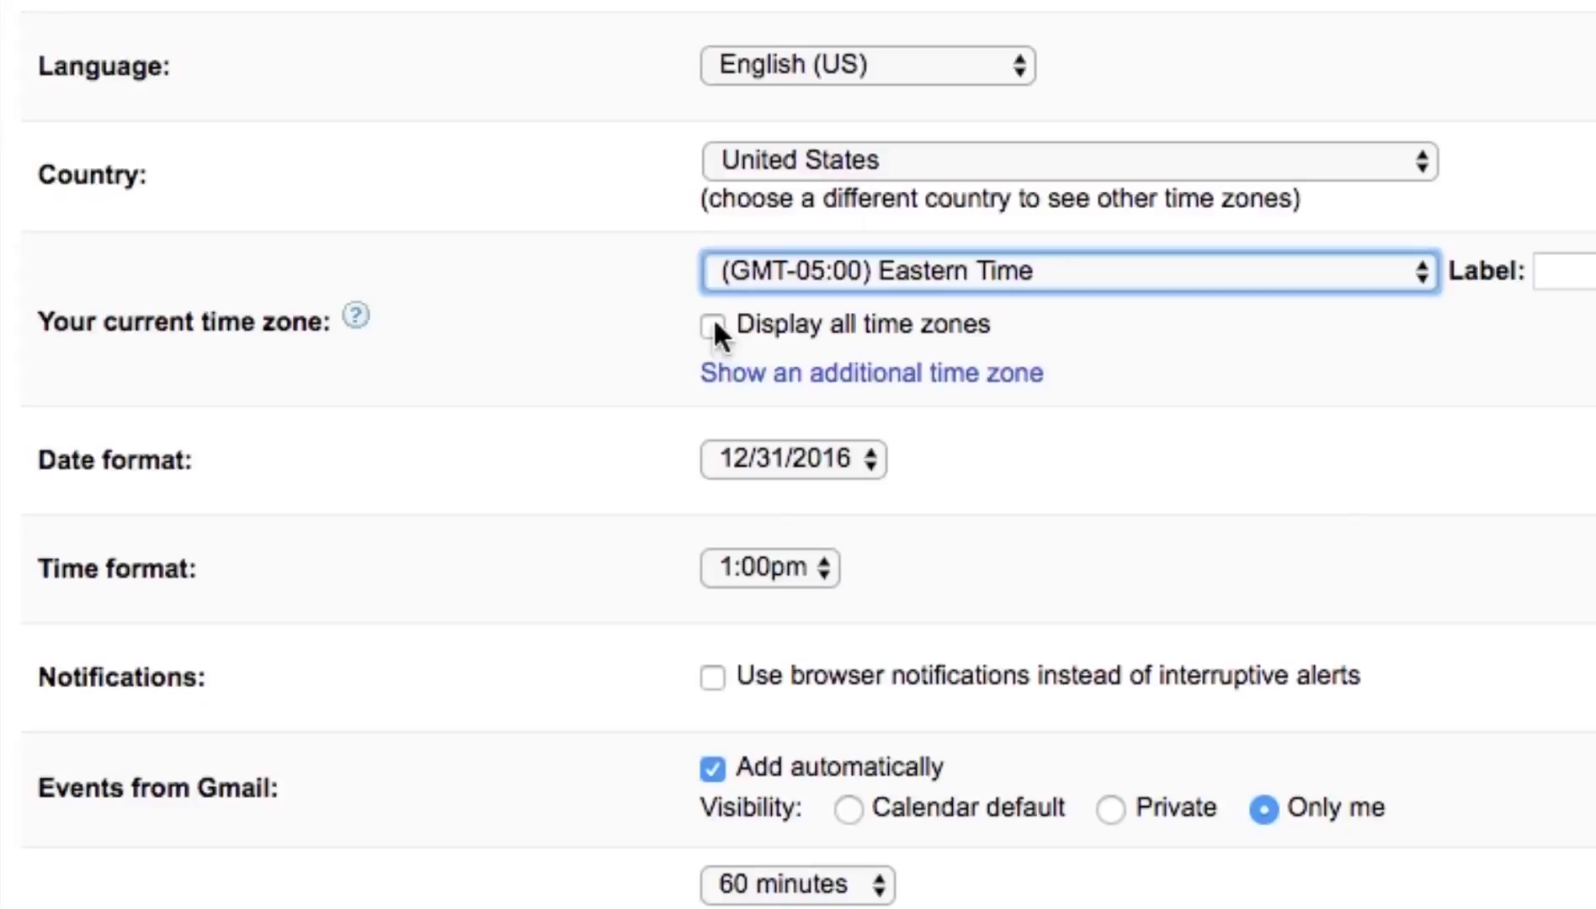
left_click(713, 327)
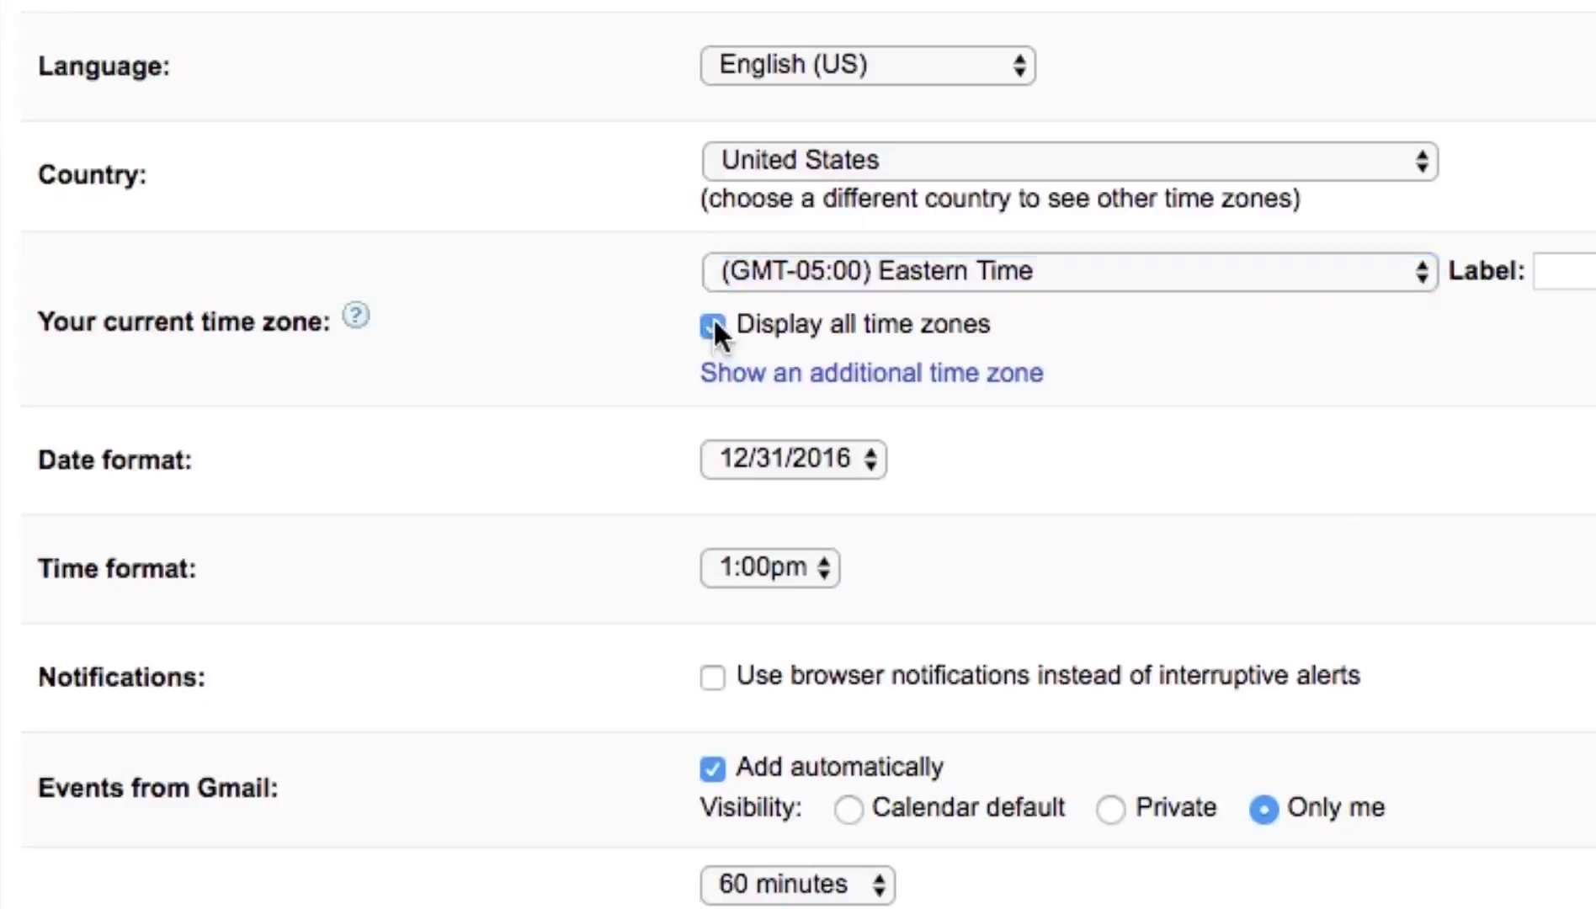
left_click(713, 326)
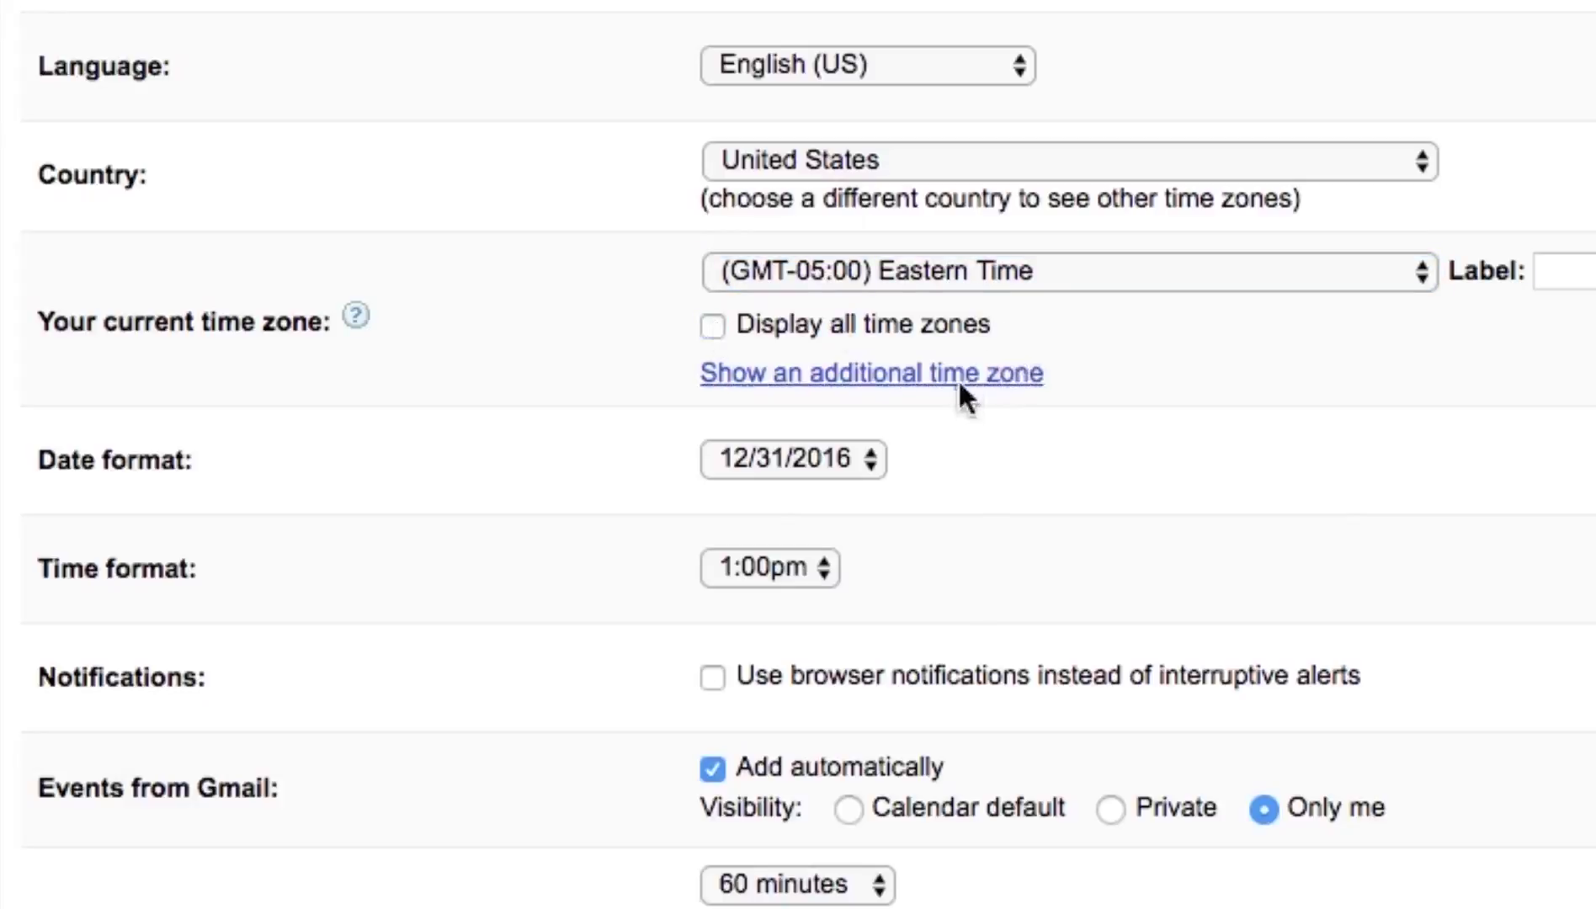
left_click(717, 328)
left_click(791, 373)
left_click(938, 359)
scroll(1023, 314, "up", 5)
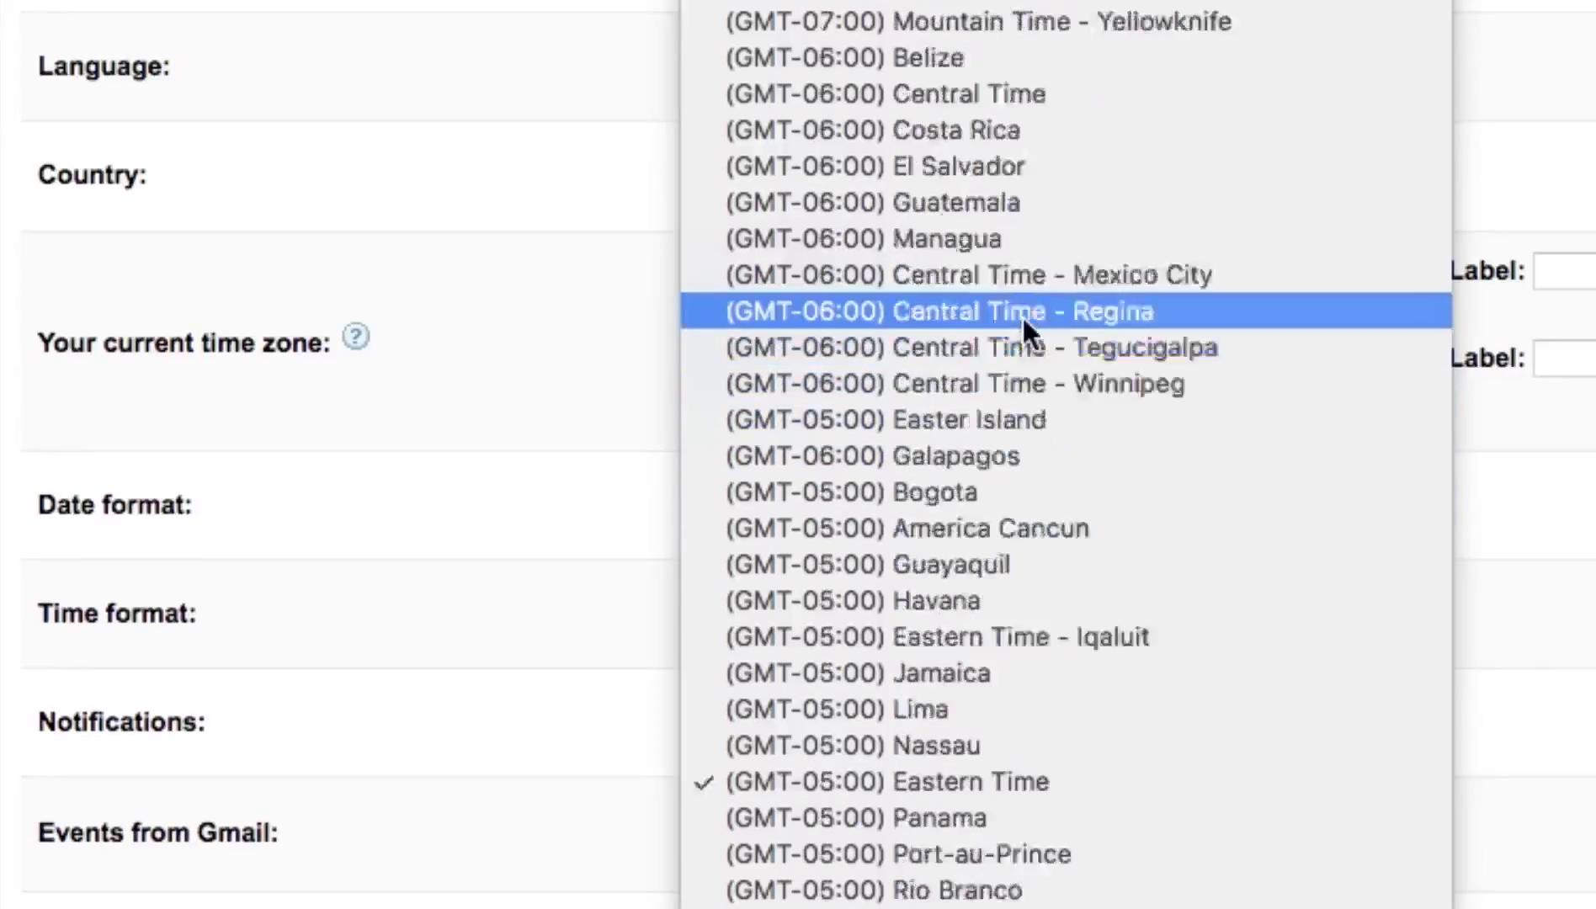
scroll(1023, 314, "down", 15)
scroll(1023, 314, "down", 15)
scroll(1023, 314, "up", 18)
key("Escape")
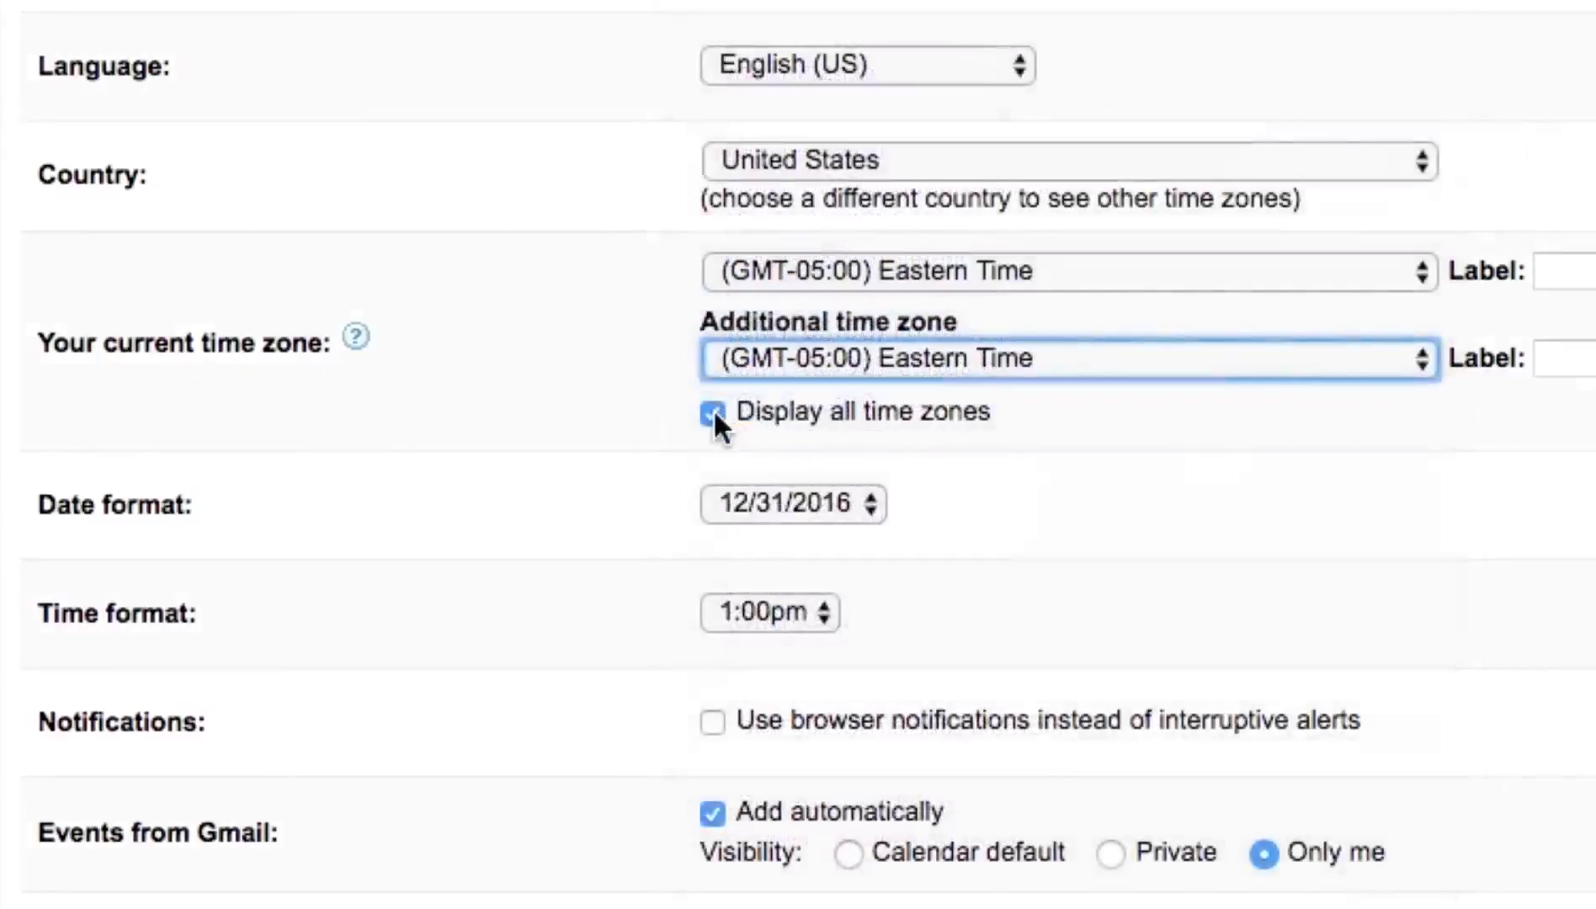
left_click(713, 411)
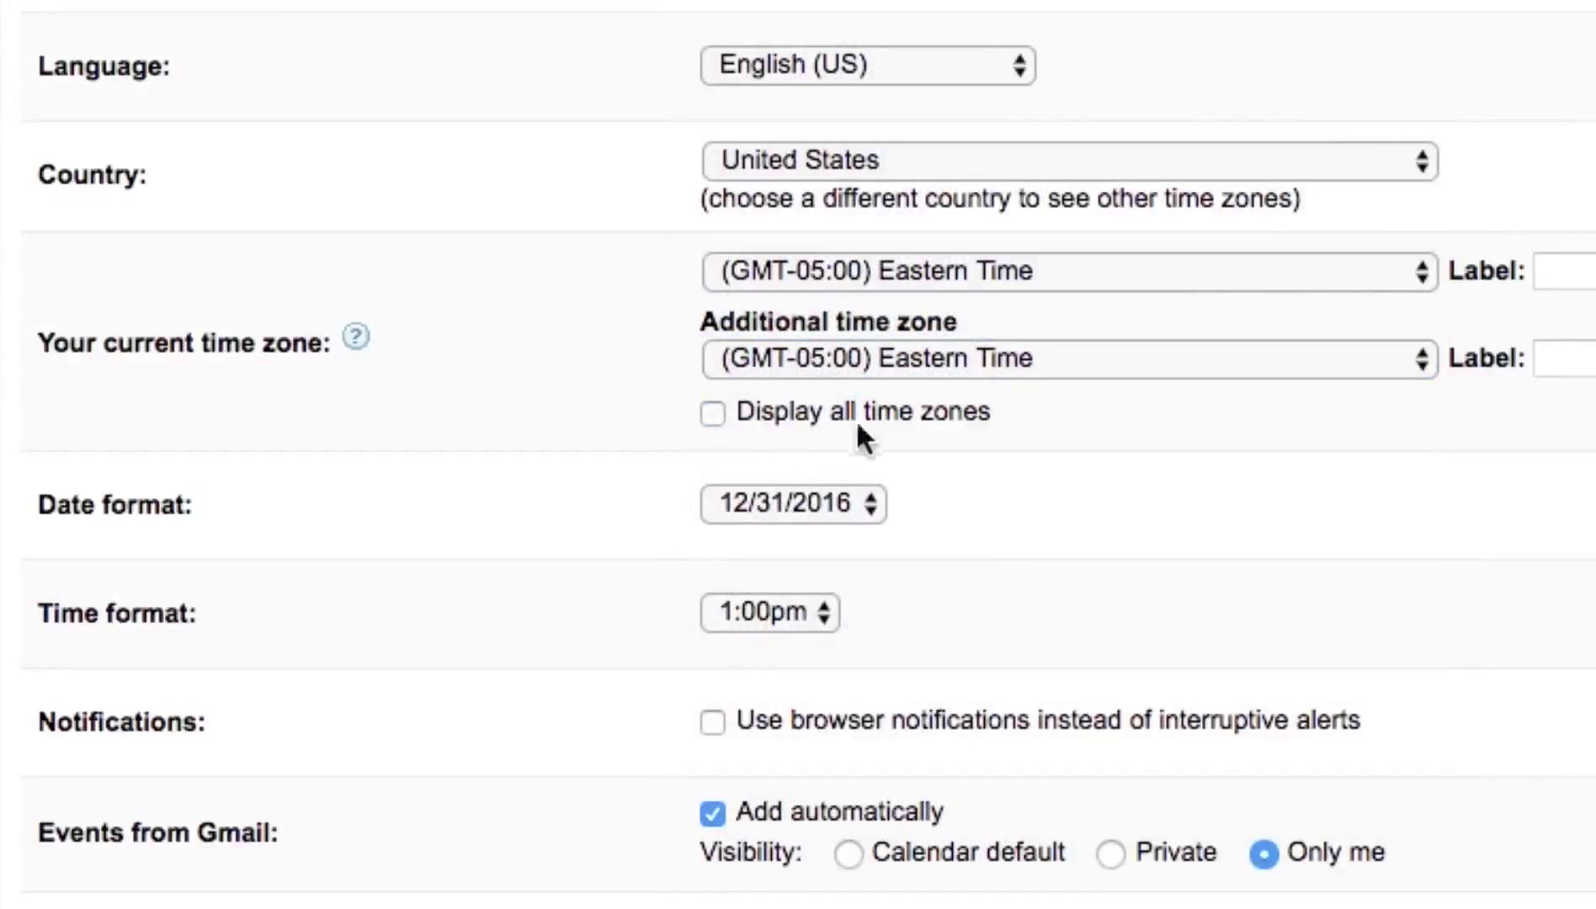
left_click(1049, 363)
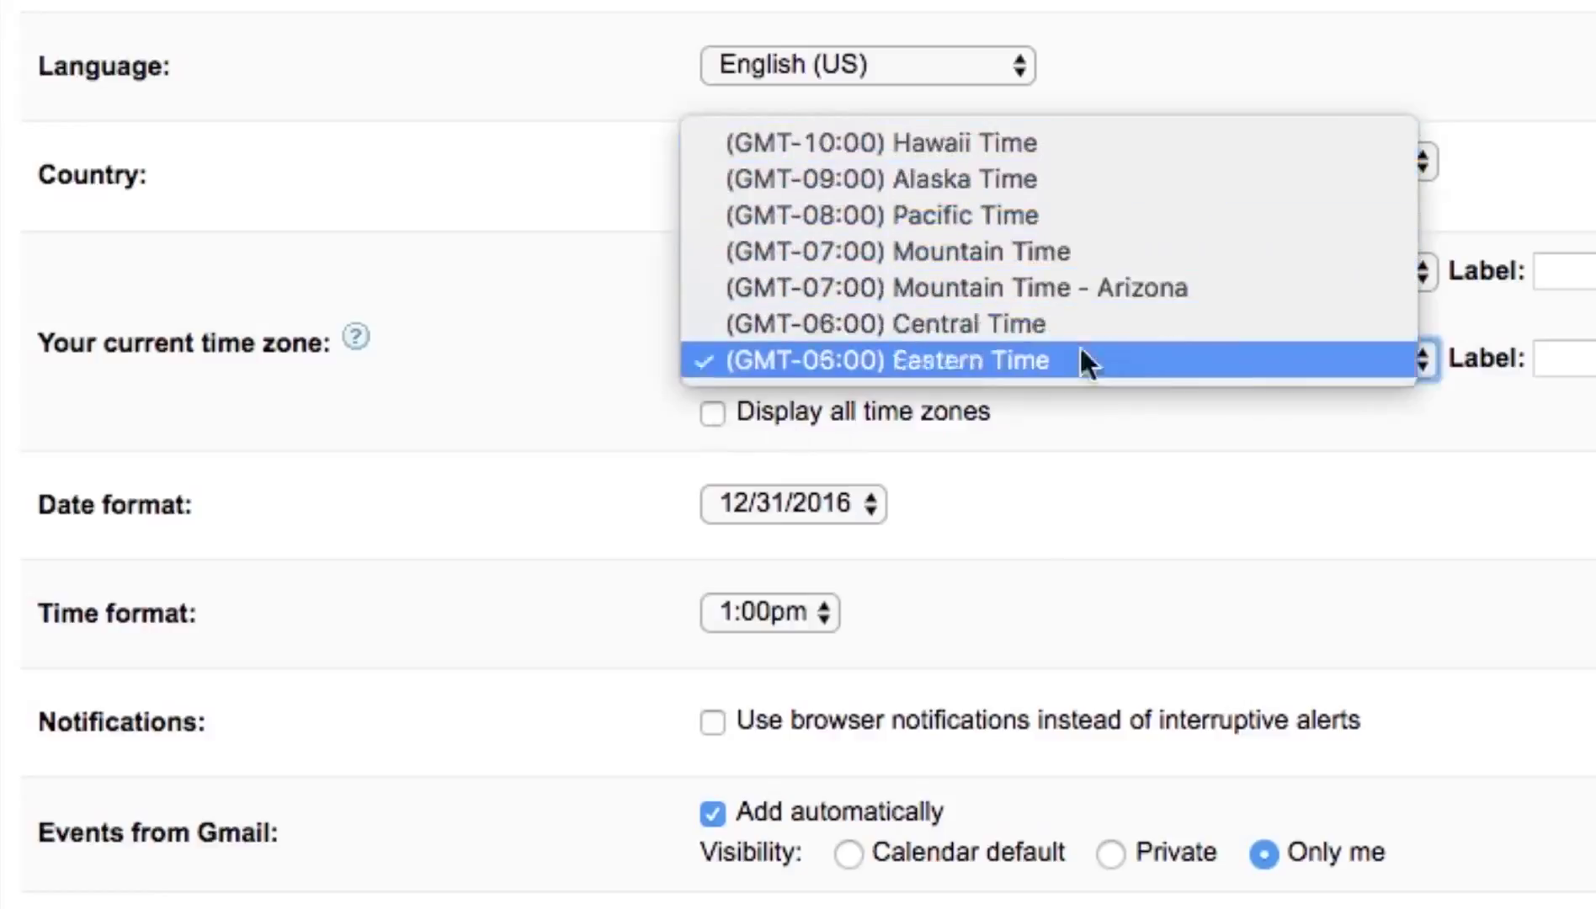
left_click(1087, 471)
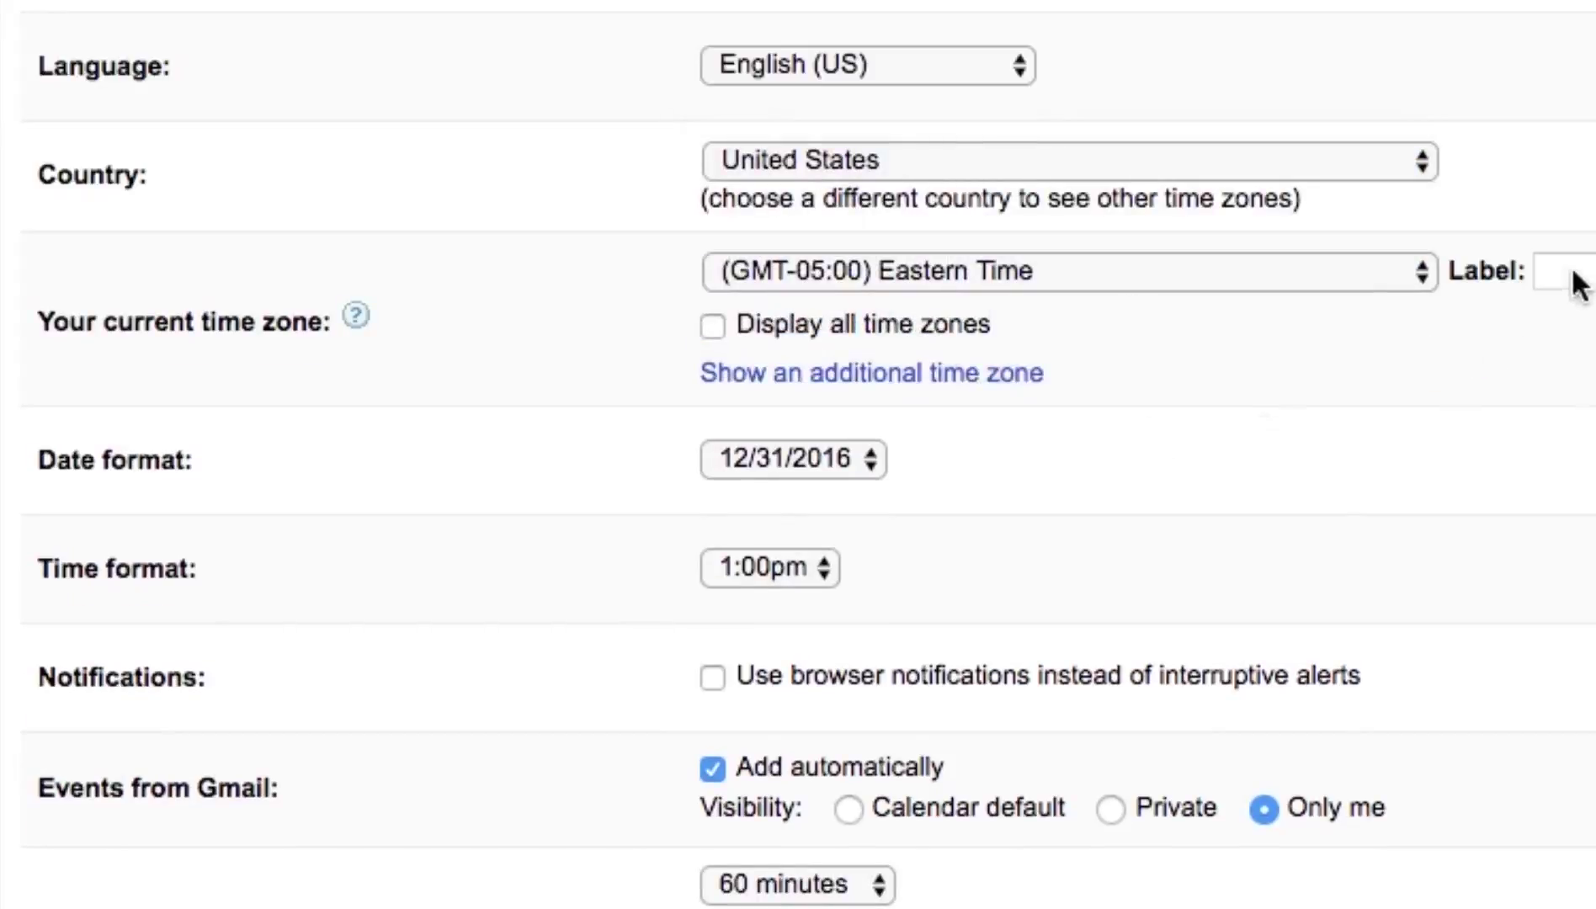
Step: Give the (GMT-05:00) Eastern Time zone the label 'ETZ'
left_click(1571, 269)
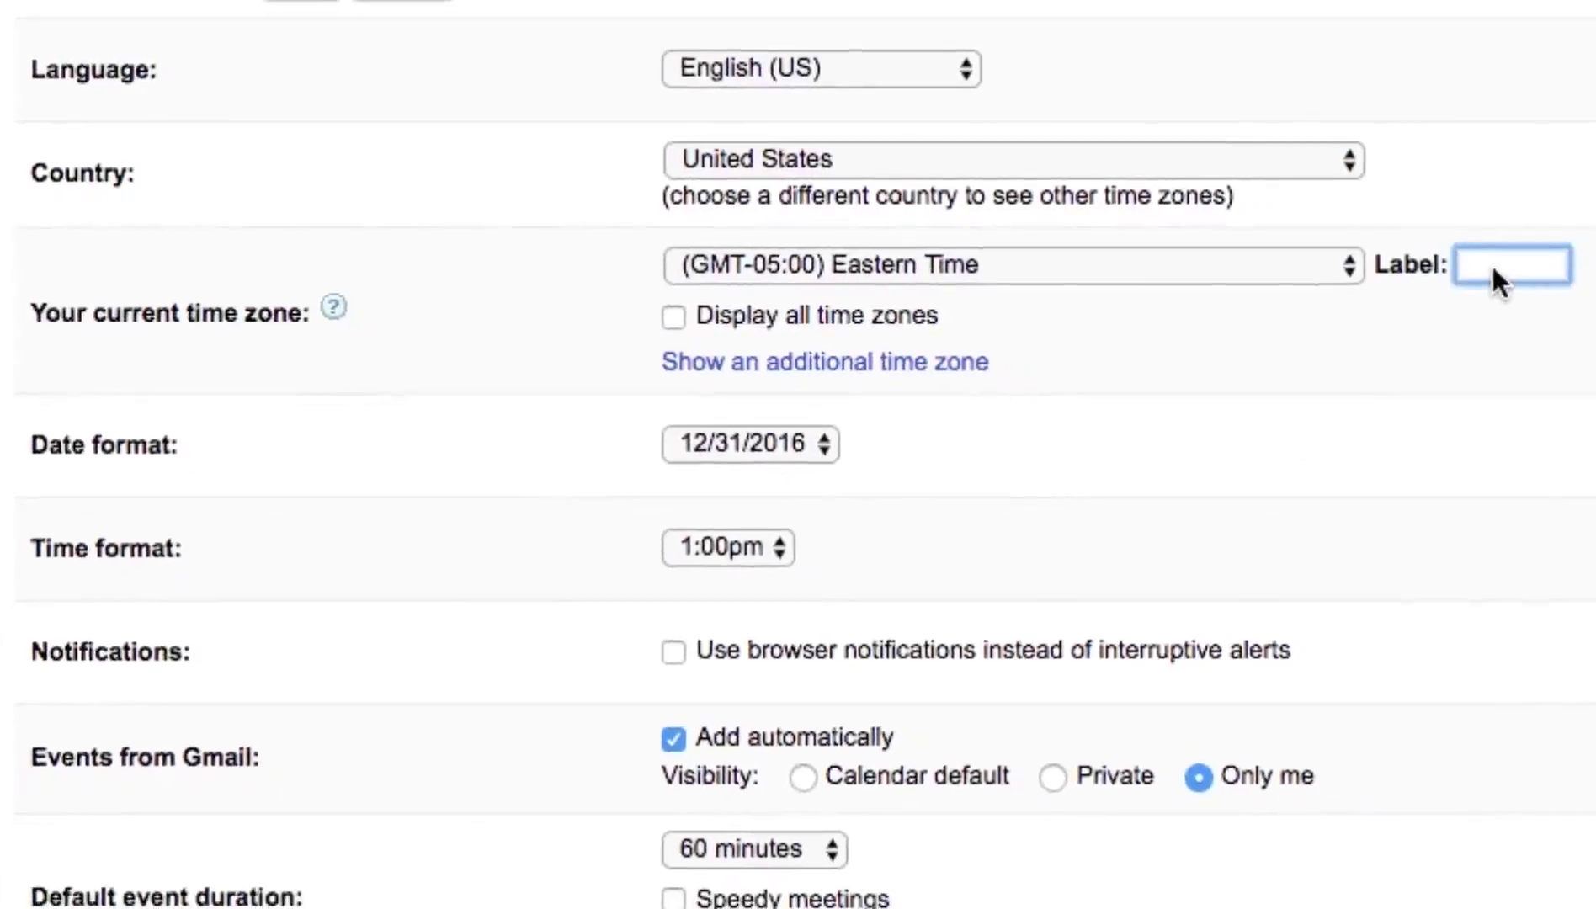
type("ETZ")
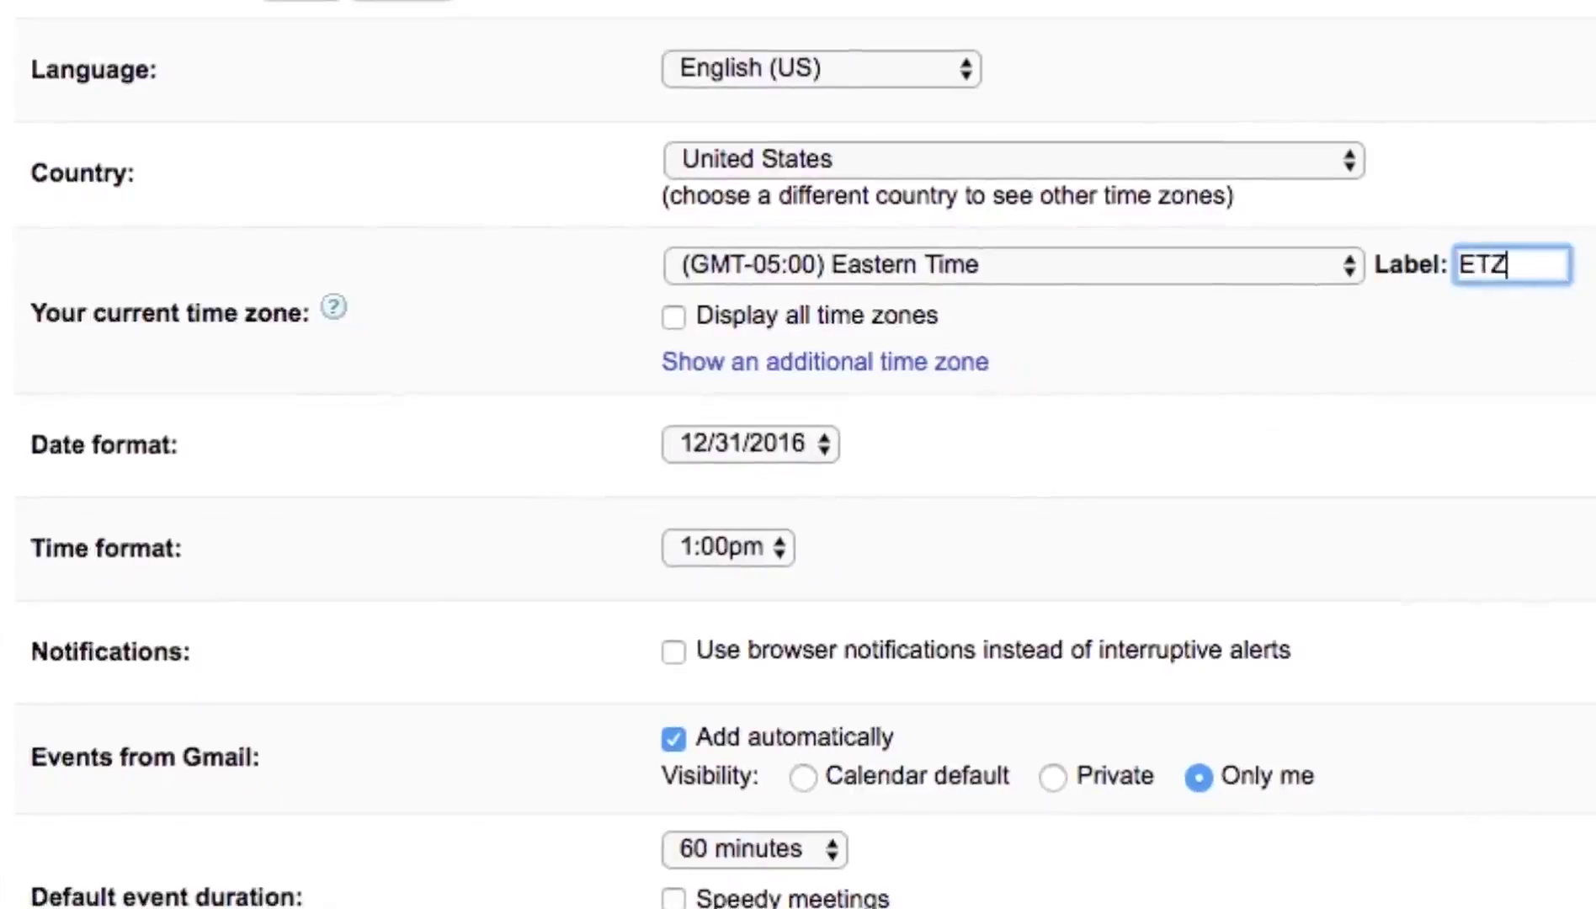